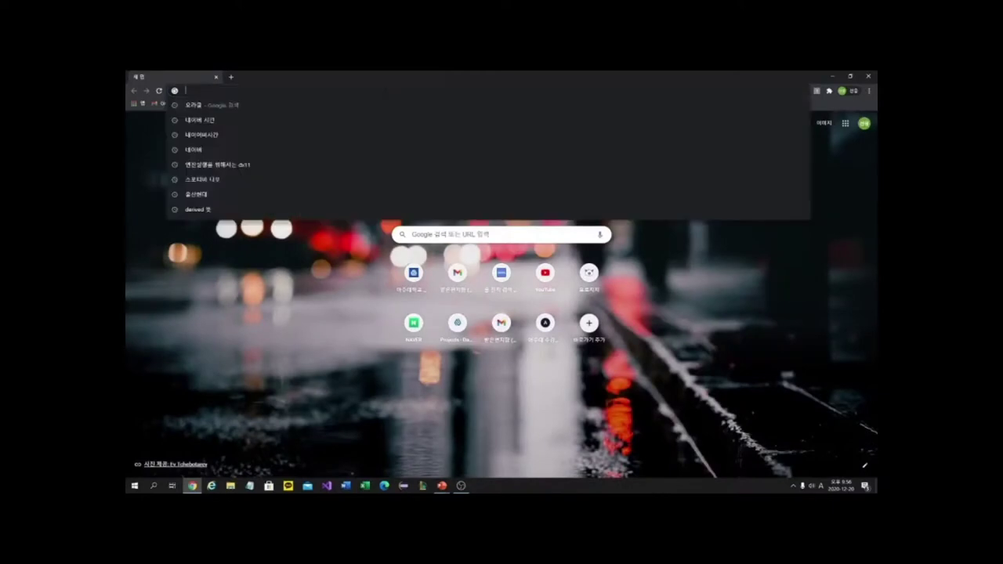
- Search Google for 오라클 and open Oracle's software downloads page from the results
{"action": "key", "text": "Down"}
{"action": "key", "text": "Return"}
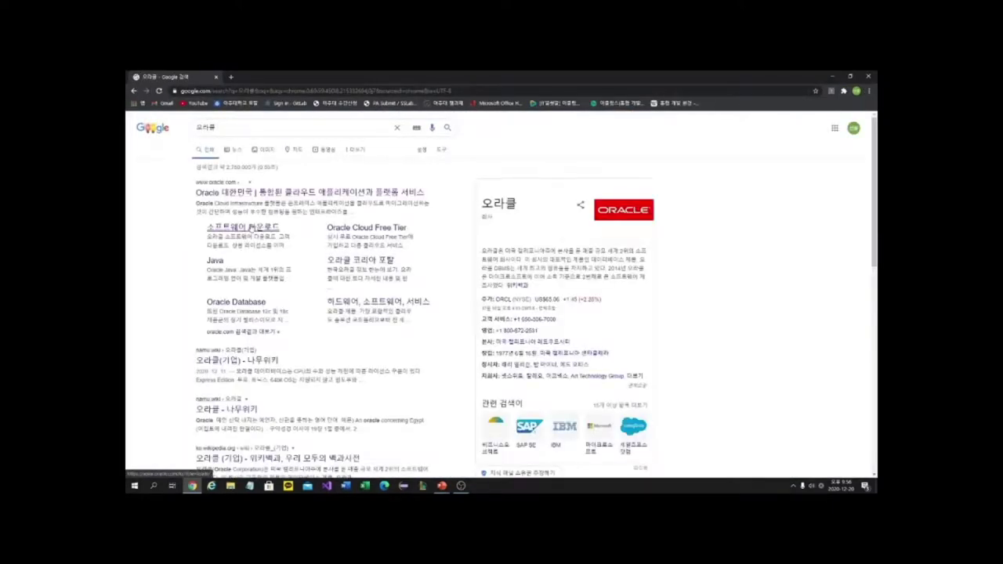
{"action": "left_click", "coordinate": [251, 227]}
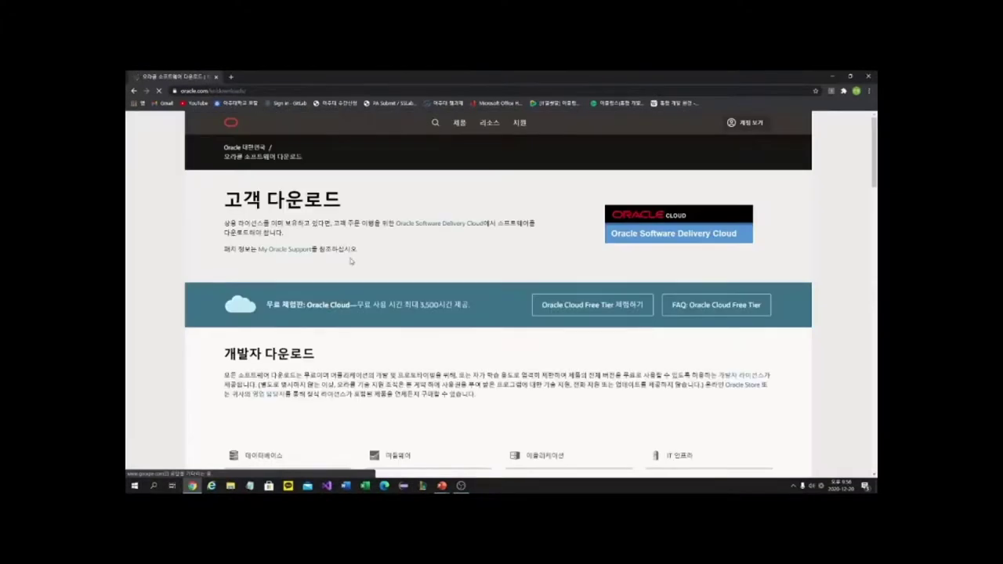
- Open Java SE from the Java section of the developer downloads and go to the Java SE 15 JDK download page
{"action": "scroll", "coordinate": [351, 263], "scroll_direction": "down", "scroll_amount": 2}
{"action": "scroll", "coordinate": [351, 263], "scroll_direction": "down", "scroll_amount": 1}
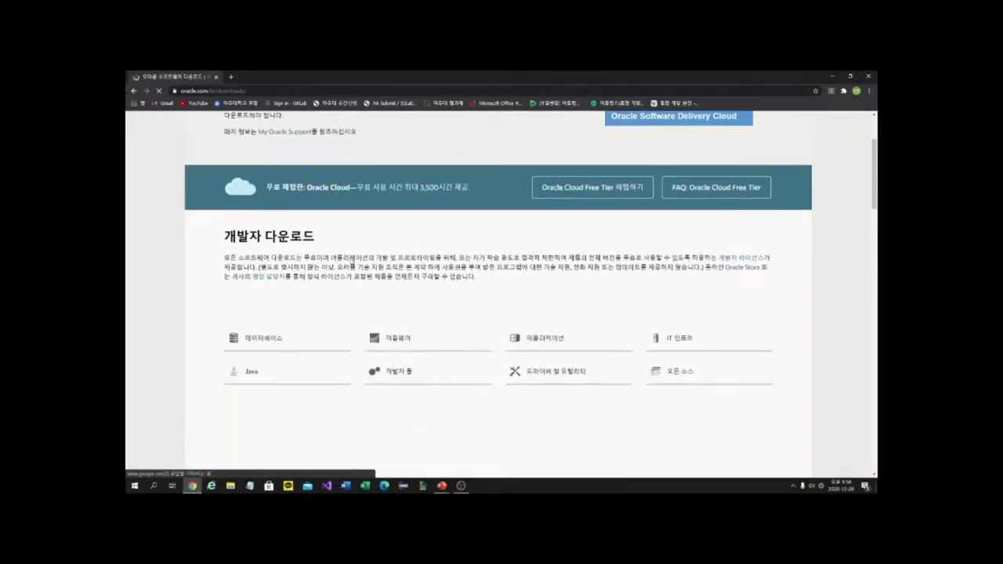
{"action": "left_click", "coordinate": [257, 373]}
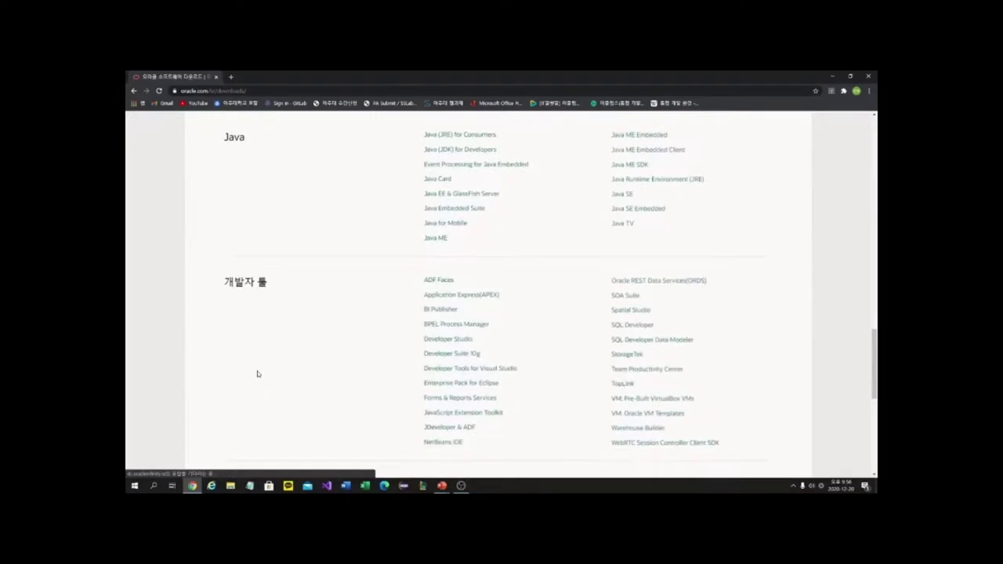
{"action": "left_click", "coordinate": [620, 195]}
{"action": "scroll", "coordinate": [525, 262], "scroll_direction": "down", "scroll_amount": 1}
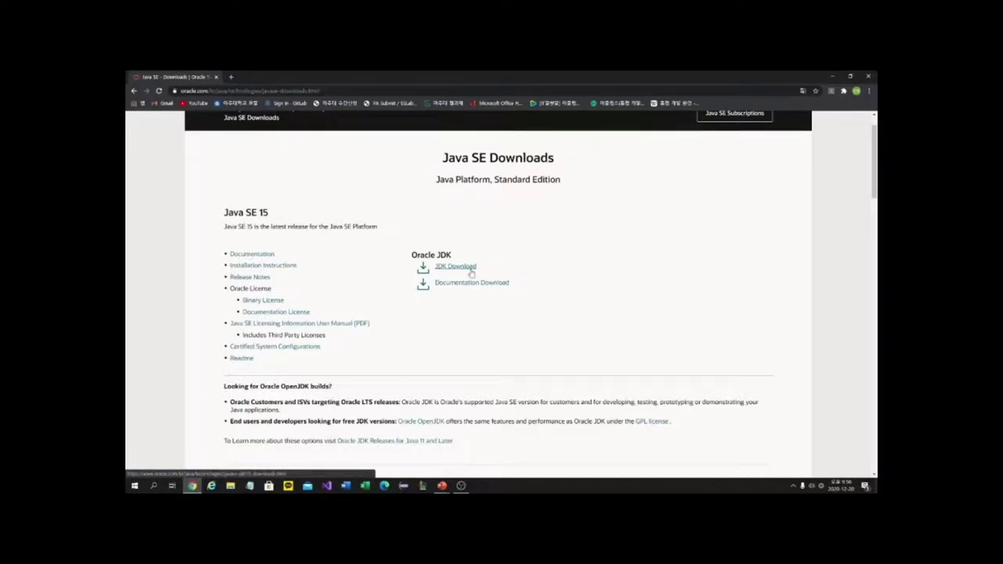
{"action": "left_click", "coordinate": [471, 270]}
- Start downloading the Windows x64 installer jdk-15.0.1_windows-x64_bin.exe, accepting the Oracle Technology Network License Agreement
{"action": "scroll", "coordinate": [471, 272], "scroll_direction": "down", "scroll_amount": 2}
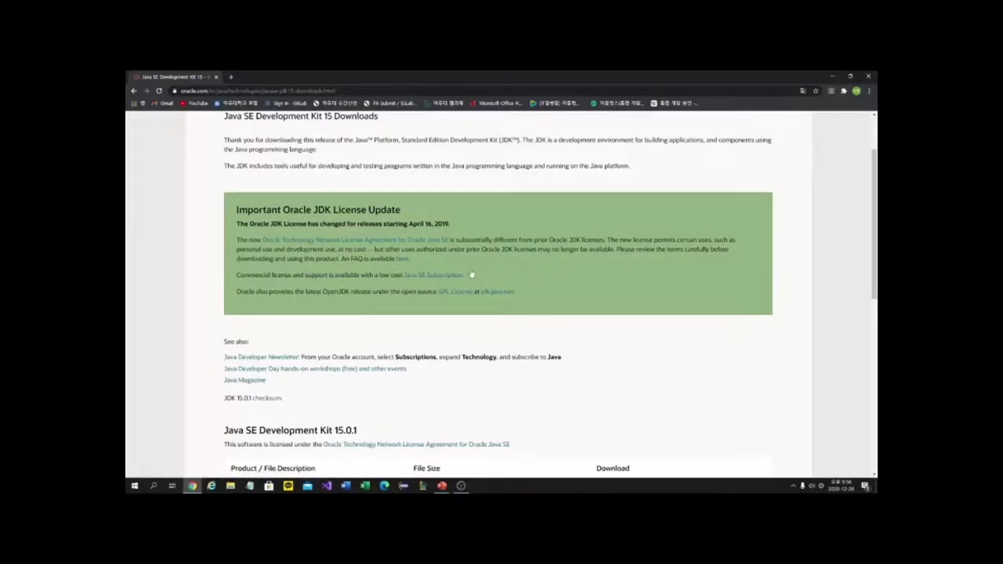
{"action": "scroll", "coordinate": [471, 272], "scroll_direction": "down", "scroll_amount": 9}
{"action": "scroll", "coordinate": [471, 274], "scroll_direction": "up", "scroll_amount": 1}
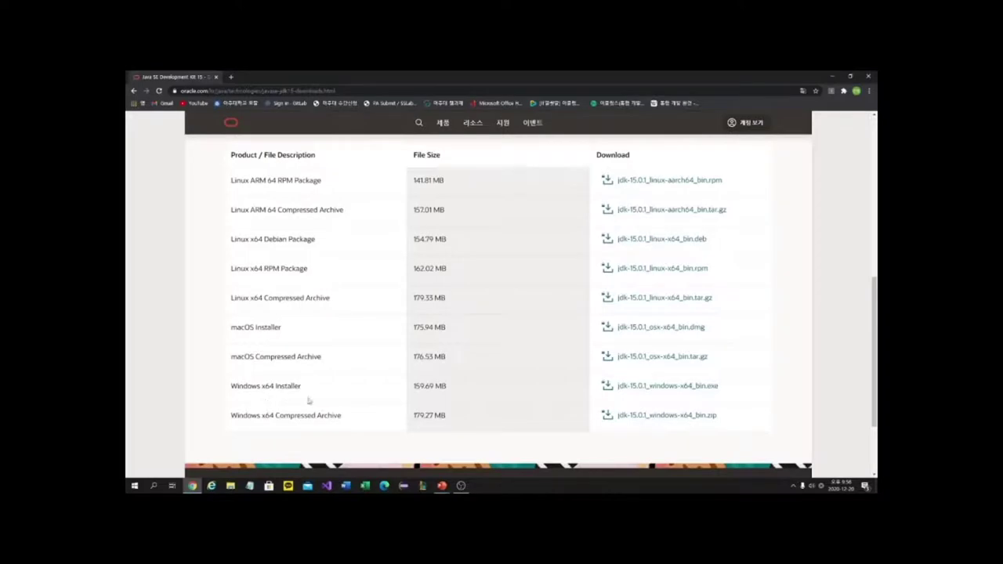
{"action": "left_click", "coordinate": [635, 387]}
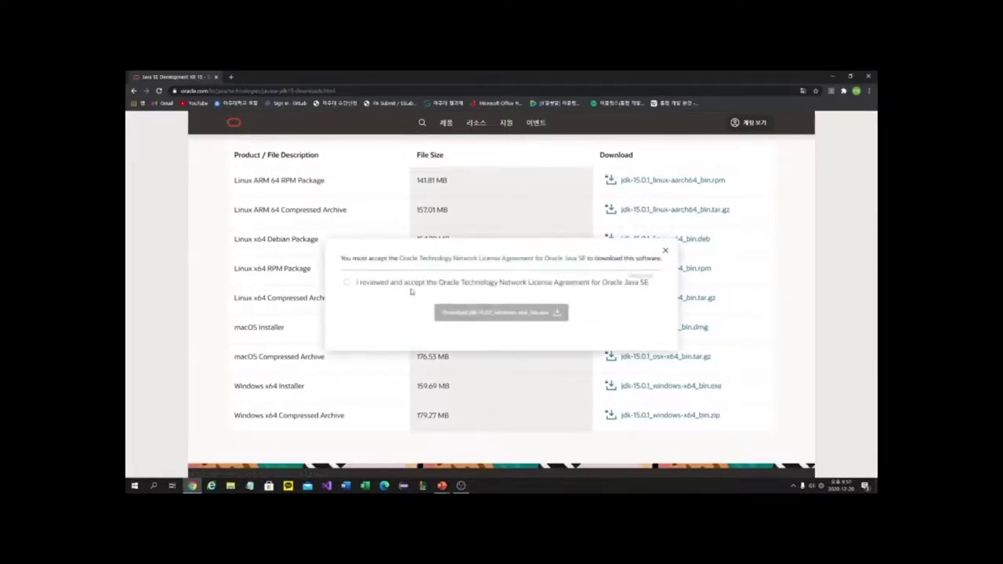
{"action": "left_click", "coordinate": [346, 282]}
{"action": "left_click", "coordinate": [466, 313]}
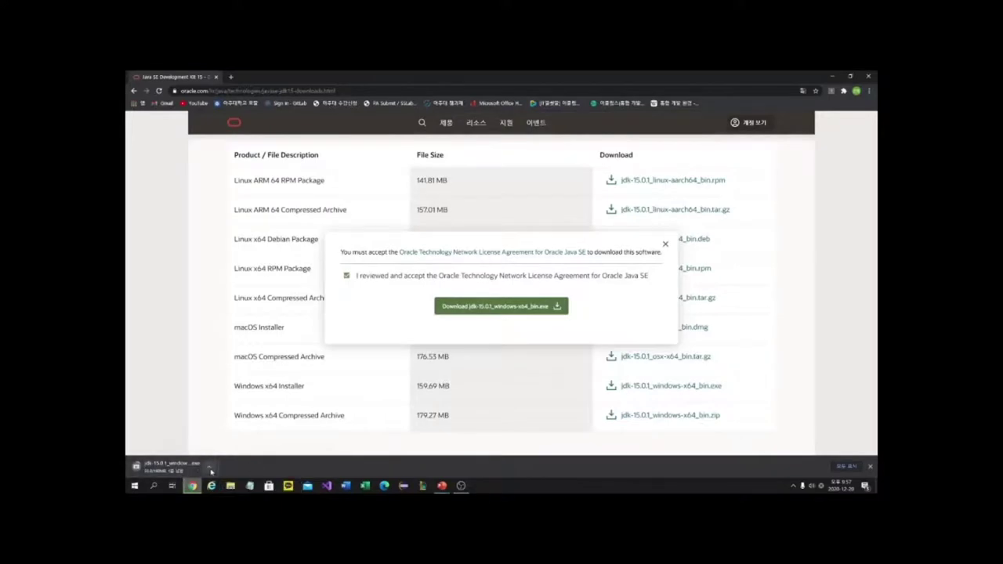
- Cancel the JDK installer download in progress
{"action": "left_click", "coordinate": [210, 468]}
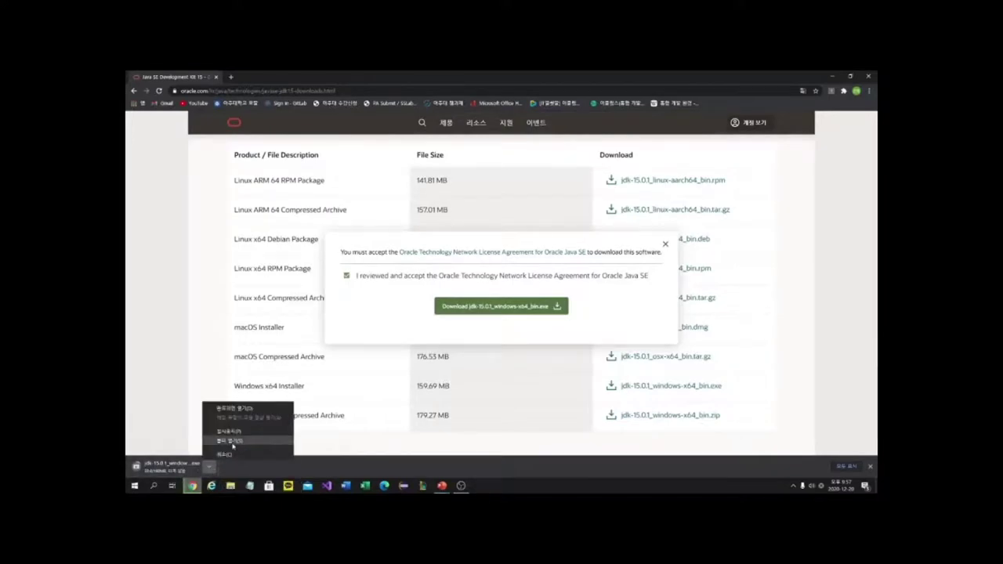
{"action": "left_click", "coordinate": [210, 468]}
{"action": "left_click", "coordinate": [210, 468]}
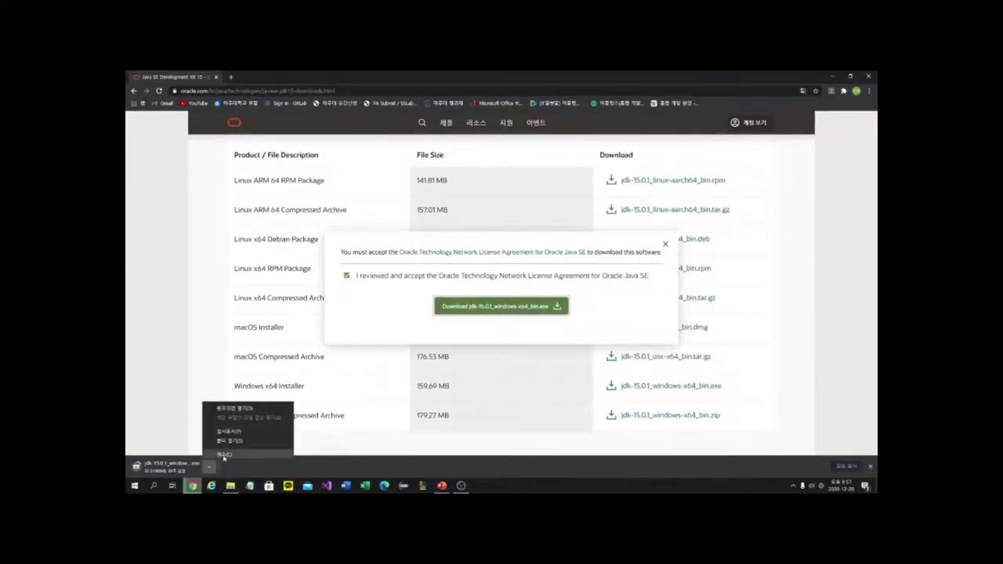
{"action": "left_click", "coordinate": [224, 454]}
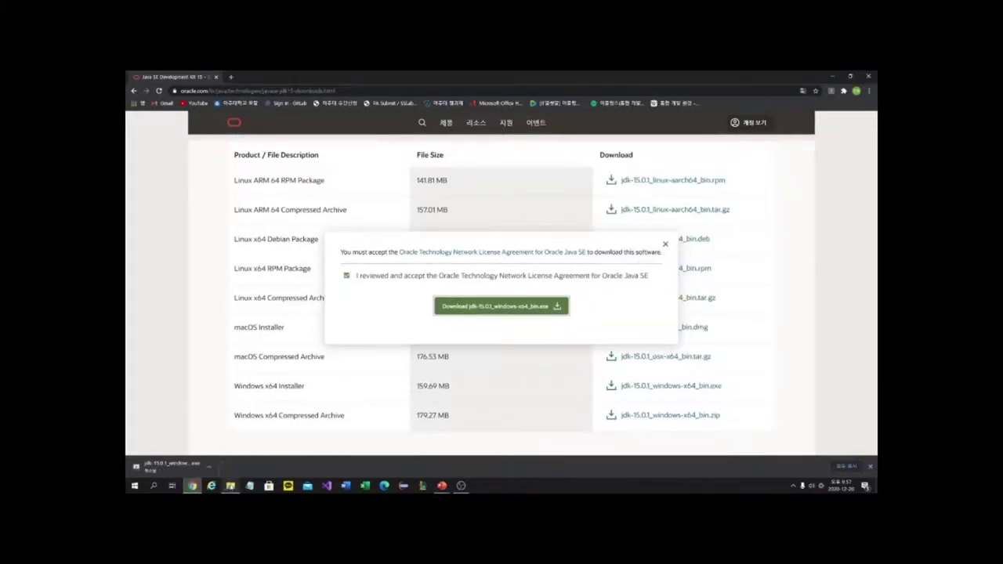
- Launch the existing jdk-15.0.1_windows-x64_bin installer from the Downloads folder and bring its setup window to the front
{"action": "left_click", "coordinate": [231, 486]}
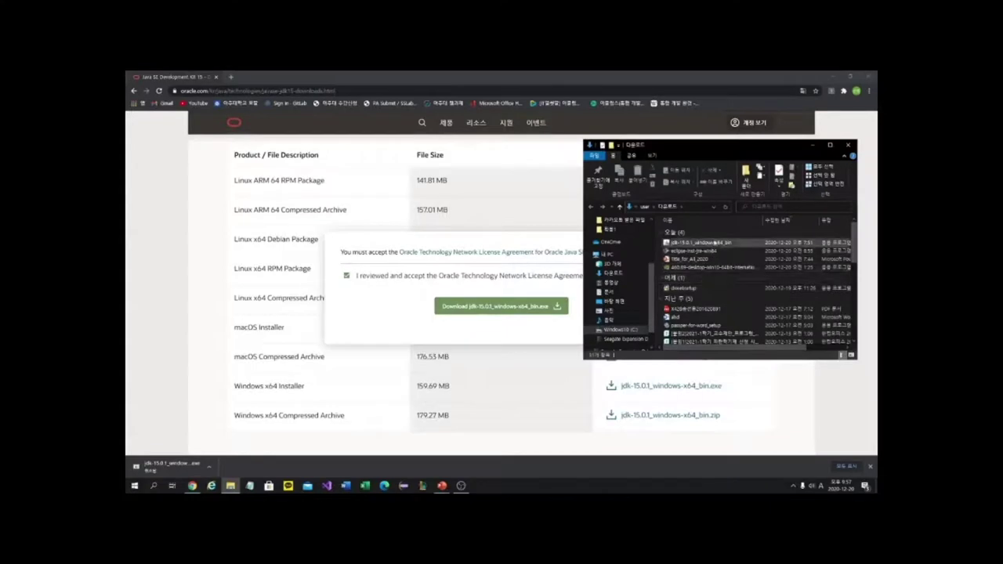
{"action": "left_click", "coordinate": [714, 244]}
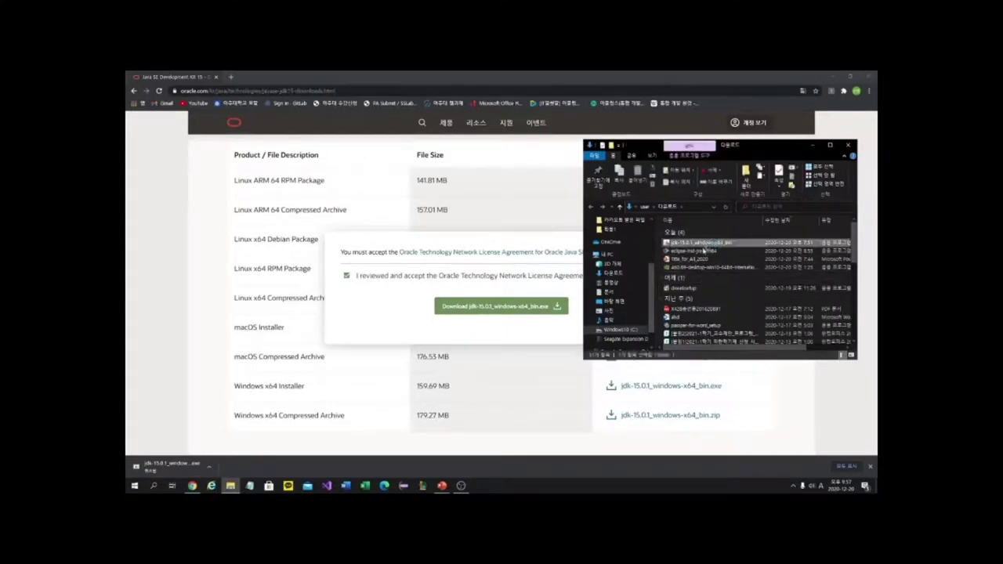
{"action": "left_click", "coordinate": [813, 146]}
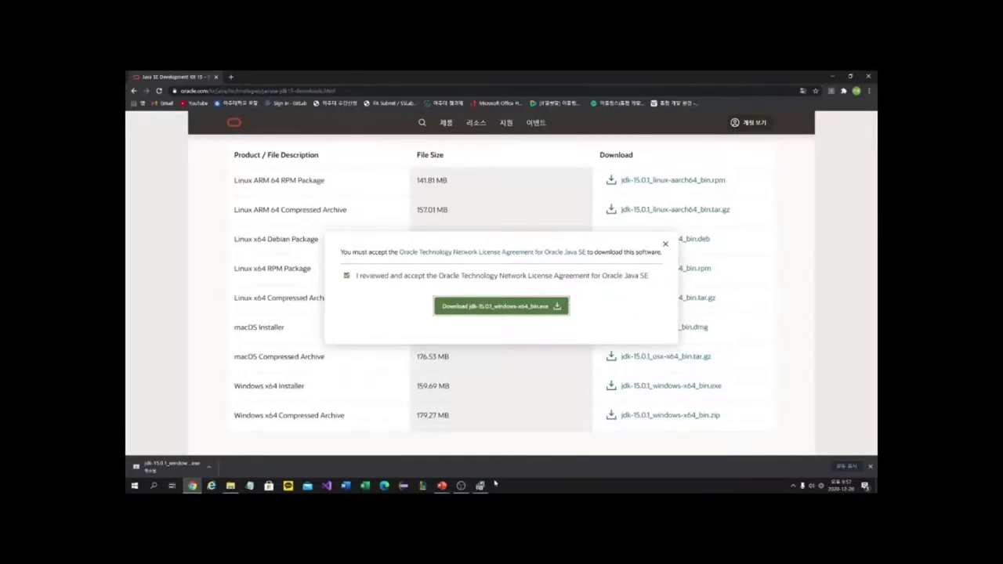
{"action": "left_click", "coordinate": [482, 487]}
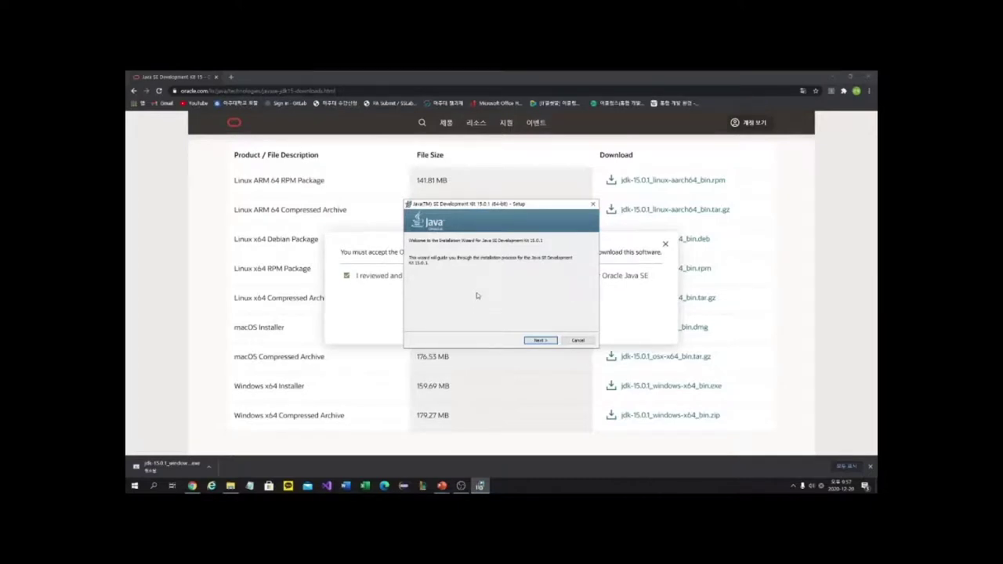
- Install Java SE Development Kit 15.0.1 in the default folder, finish the setup, and dismiss the browser's download notice and licence dialog
{"action": "left_click", "coordinate": [543, 341]}
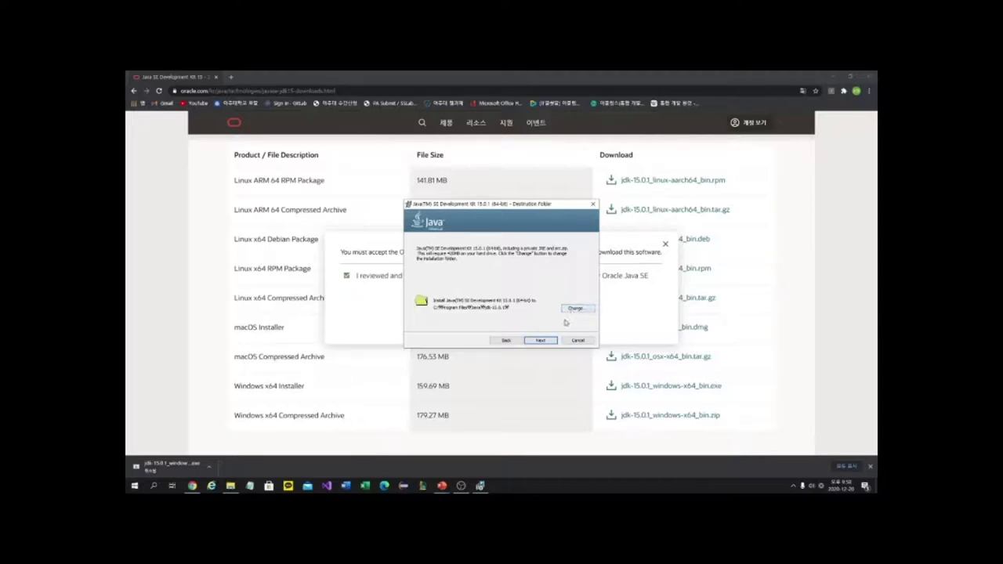
{"action": "left_click", "coordinate": [541, 340]}
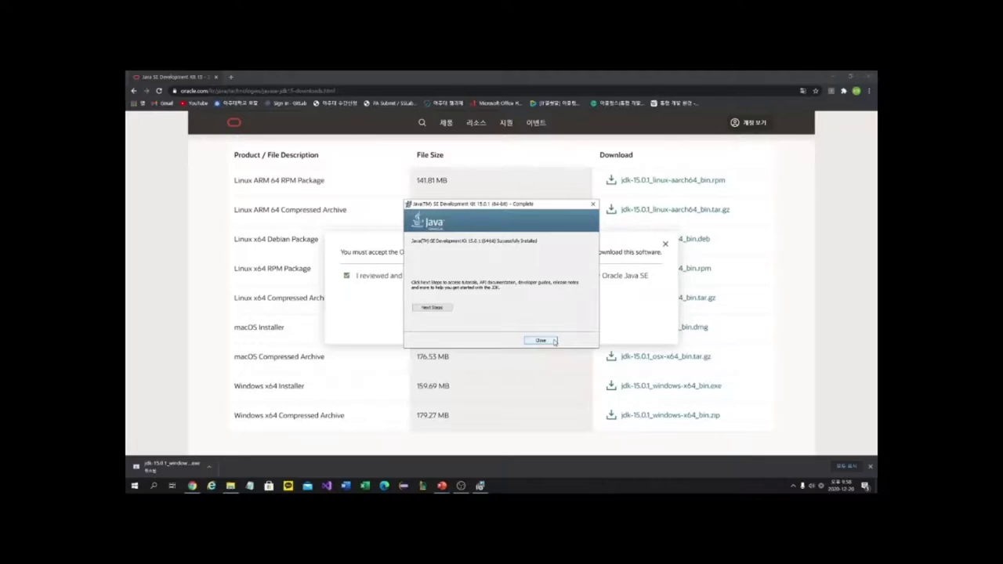
{"action": "left_click", "coordinate": [553, 341]}
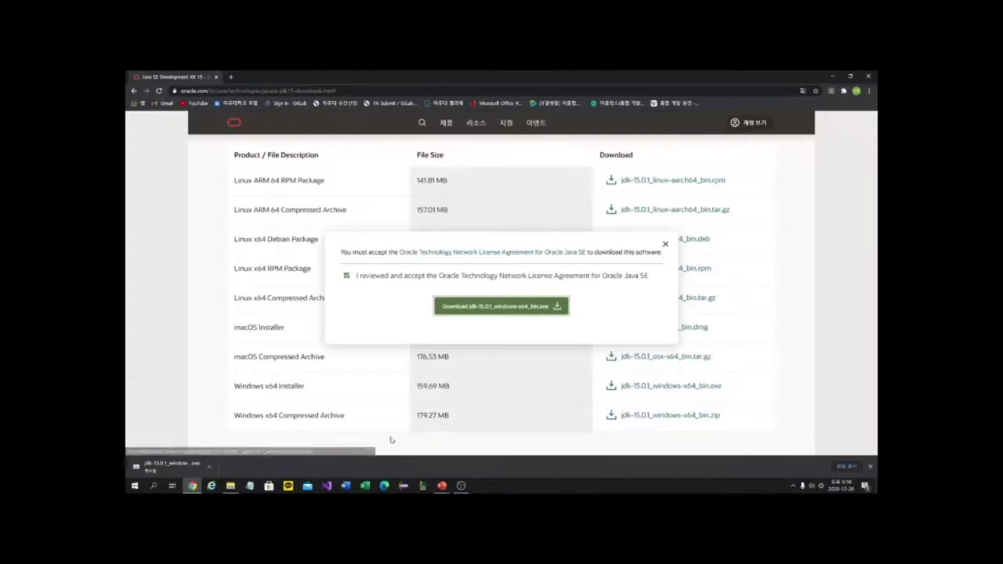
{"action": "left_click", "coordinate": [869, 467]}
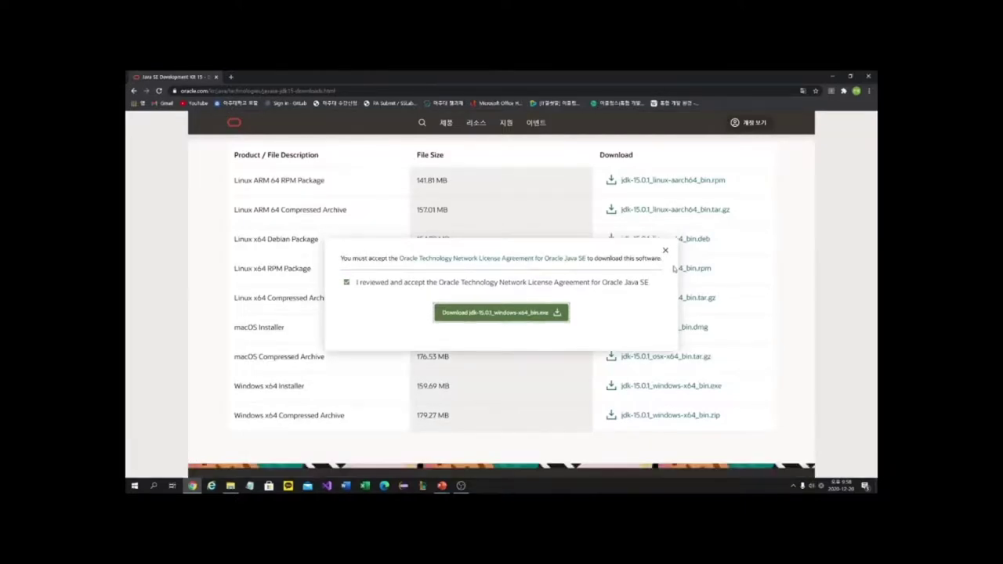
{"action": "left_click", "coordinate": [665, 244]}
- Check the Java runtime and compiler versions in Command Prompt with java -version and javac -version, and close the window
{"action": "left_click", "coordinate": [154, 486]}
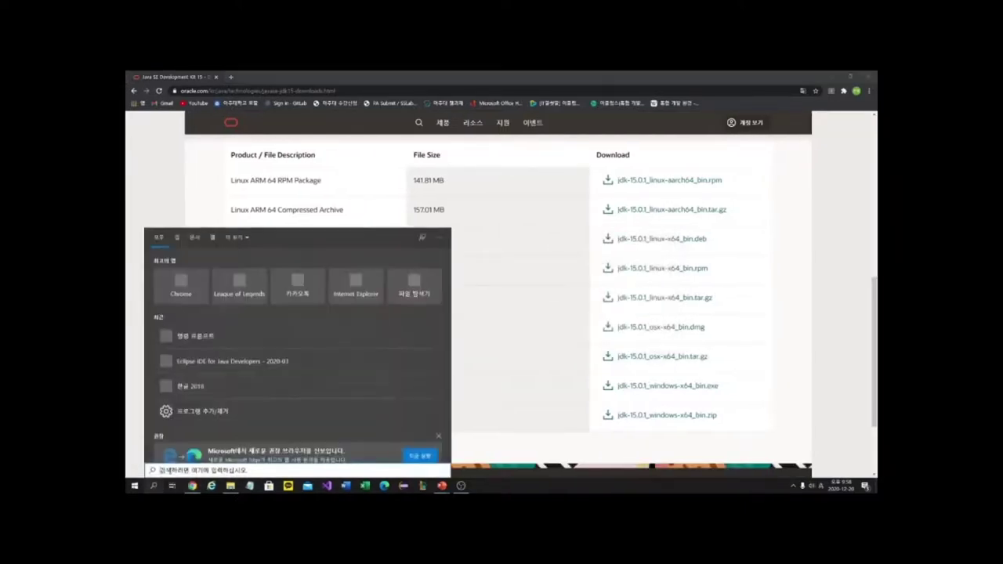
{"action": "type", "text": "cmd"}
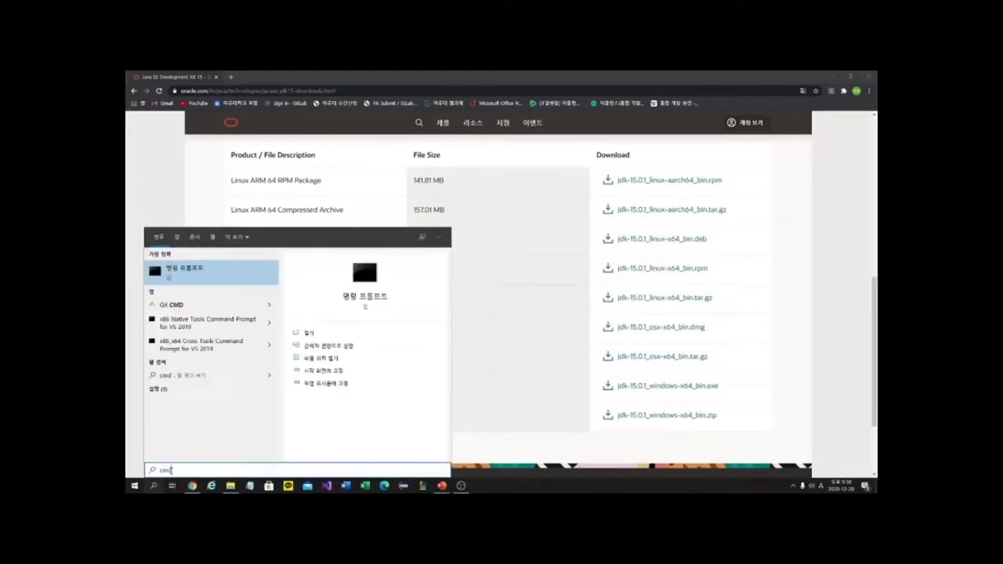
{"action": "key", "text": "Return"}
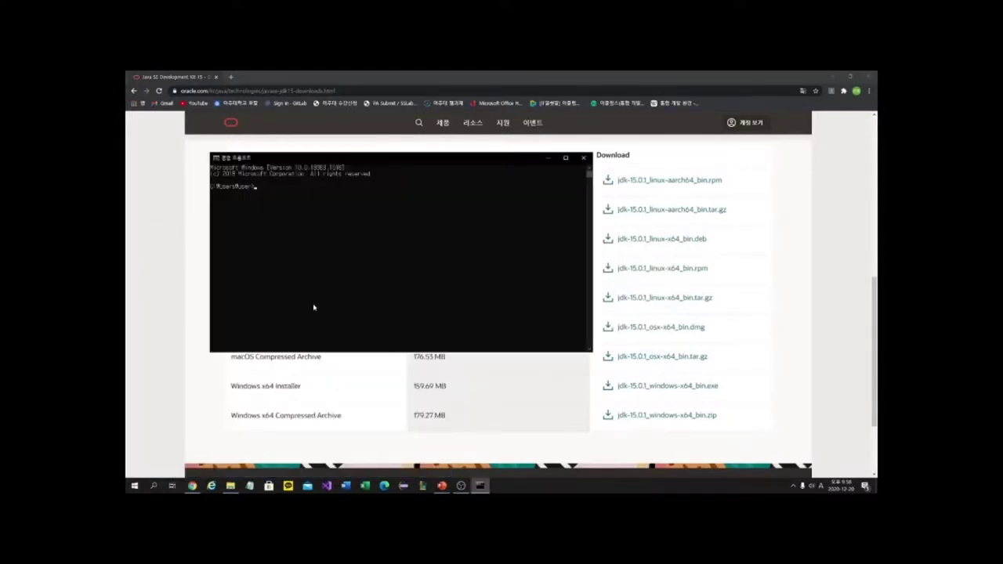
{"action": "type", "text": "java -version"}
{"action": "key", "text": "Return"}
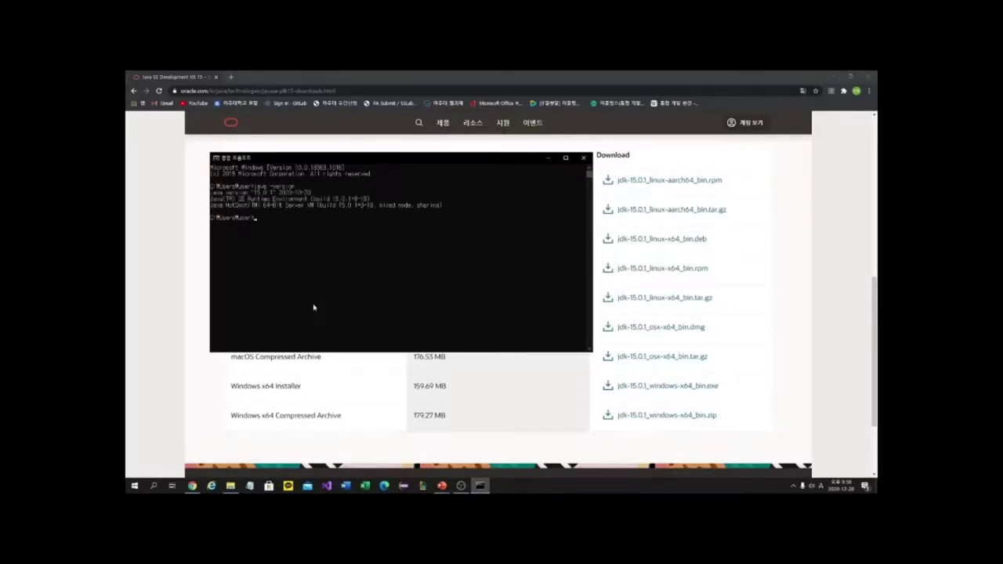
{"action": "type", "text": "javac -version"}
{"action": "key", "text": "Return"}
{"action": "left_click", "coordinate": [583, 157]}
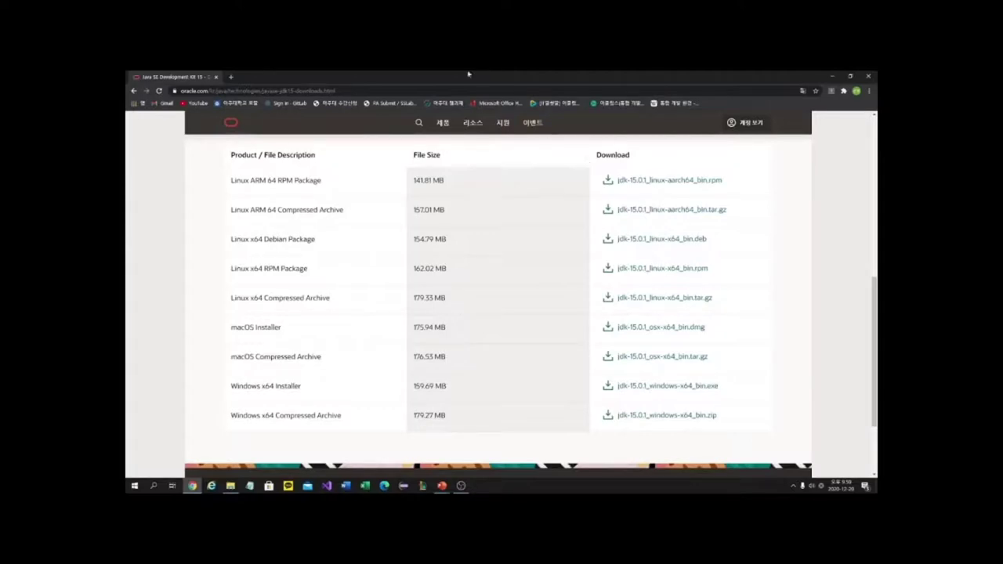
{"action": "key", "text": "ctrl+l"}
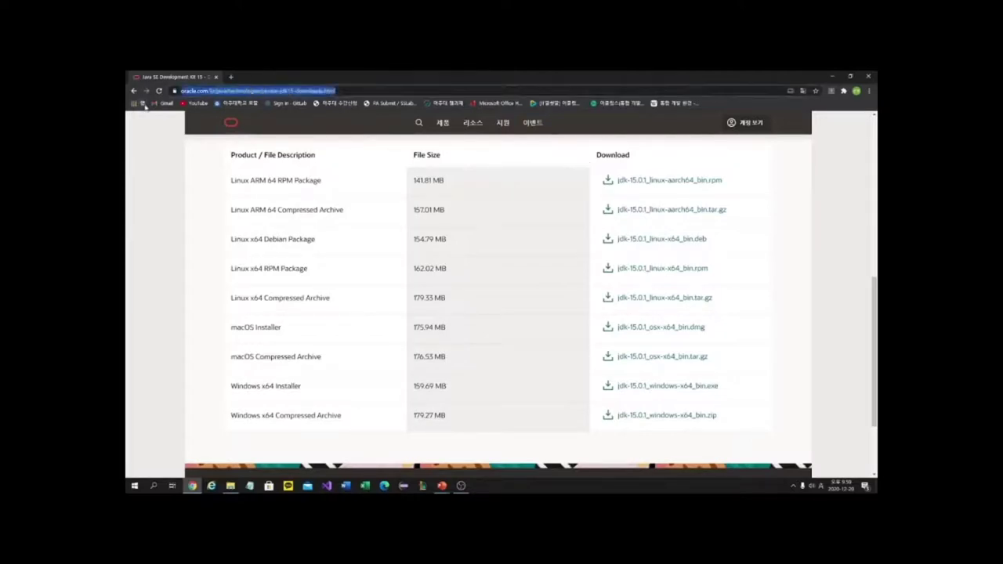
{"action": "type", "text": "dlzmfflqtm"}
{"action": "key", "text": "BackSpace"}
{"action": "key", "text": "BackSpace"}
{"action": "key", "text": "BackSpace"}
{"action": "key", "text": "BackSpace"}
{"action": "key", "text": "BackSpace"}
{"action": "key", "text": "BackSpace"}
{"action": "key", "text": "BackSpace"}
{"action": "key", "text": "BackSpace"}
{"action": "key", "text": "BackSpace"}
{"action": "key", "text": "BackSpace"}
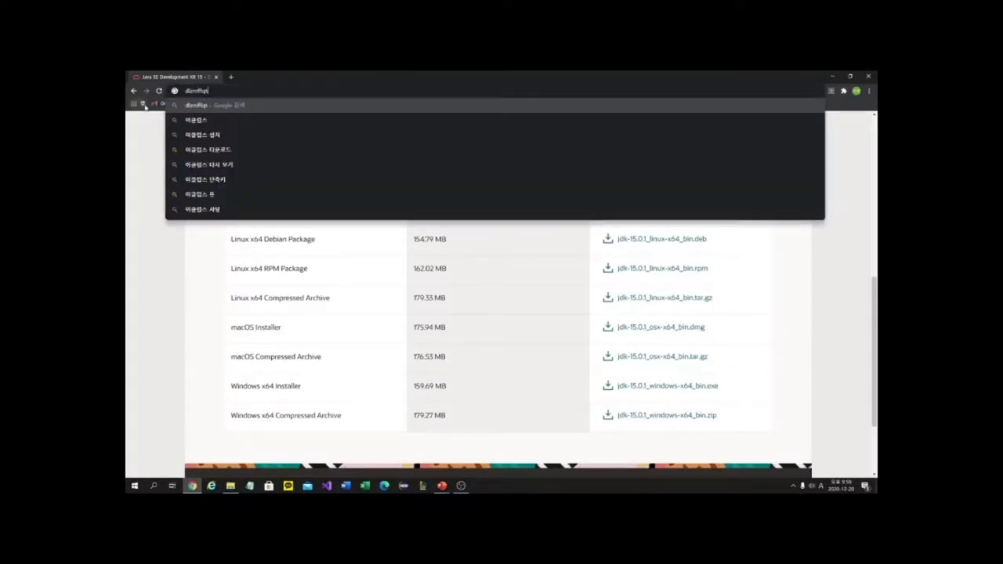
- Search Google for 이클립스 and open the Eclipse Downloads page from the results
{"action": "key", "text": "Hangul"}
{"action": "type", "text": "이클립스"}
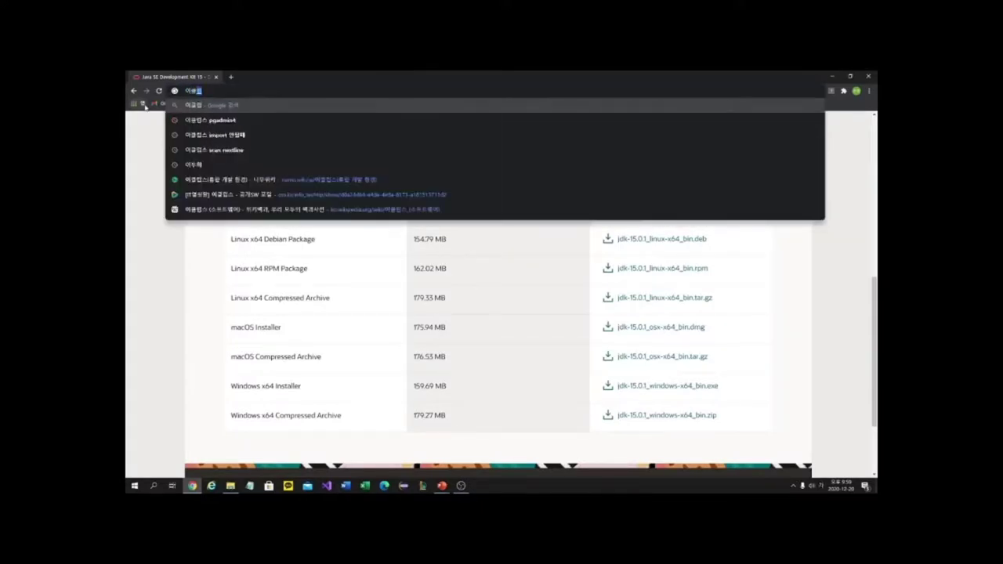
{"action": "key", "text": "Return"}
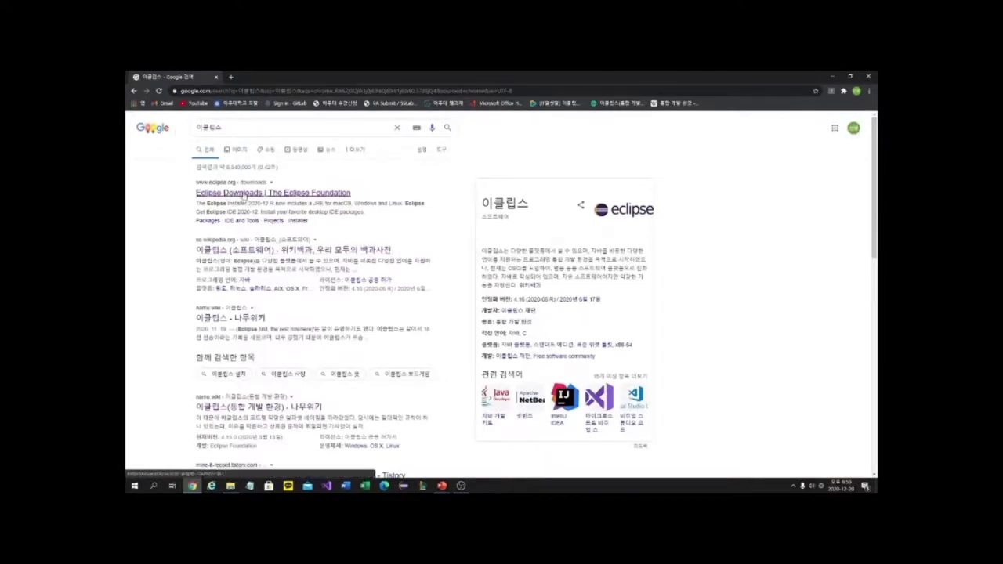
{"action": "left_click", "coordinate": [243, 193]}
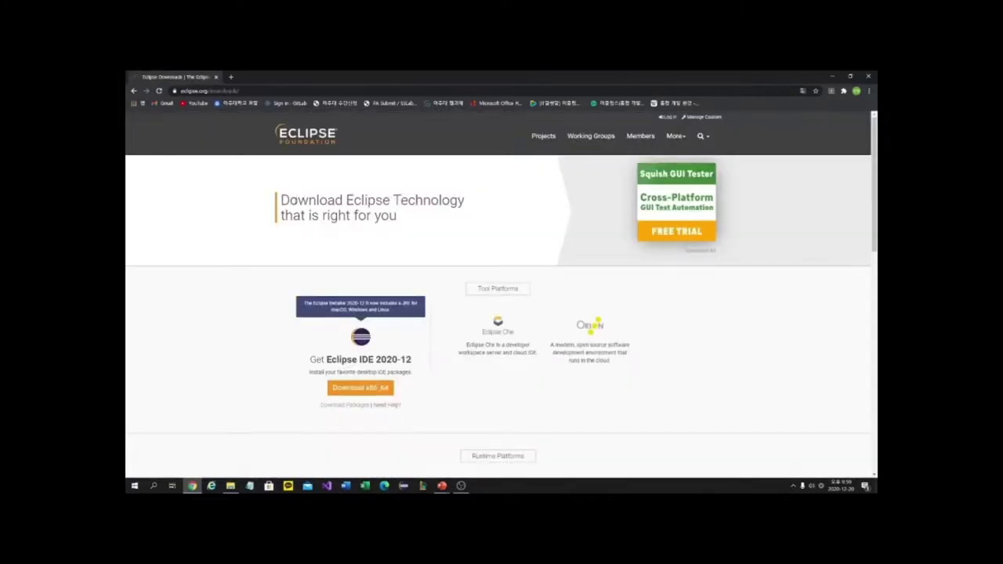
- Go from the Eclipse Foundation home page to its downloads and download the x86_64 installer for Eclipse IDE 2020-12
{"action": "left_click", "coordinate": [313, 143]}
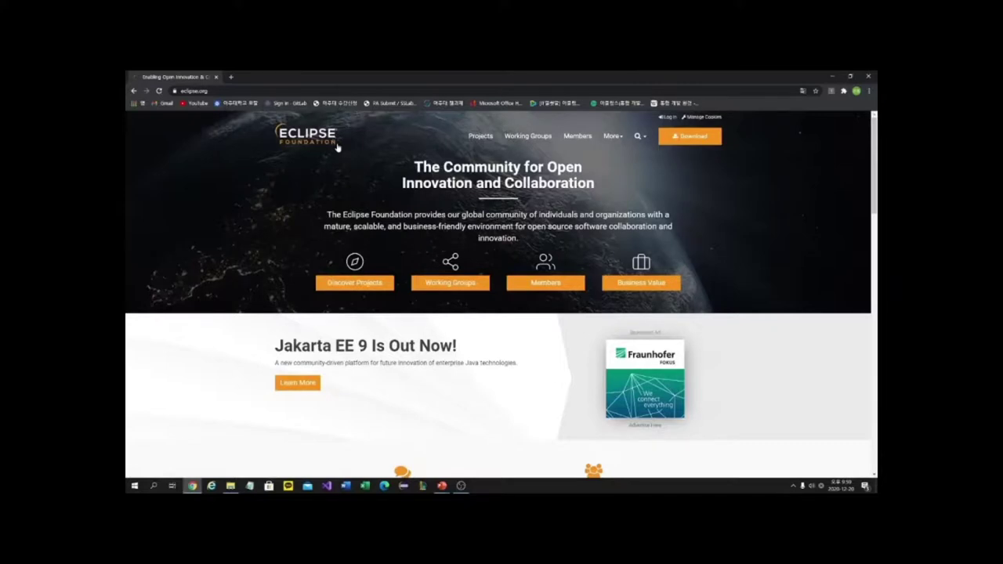
{"action": "left_click", "coordinate": [686, 138]}
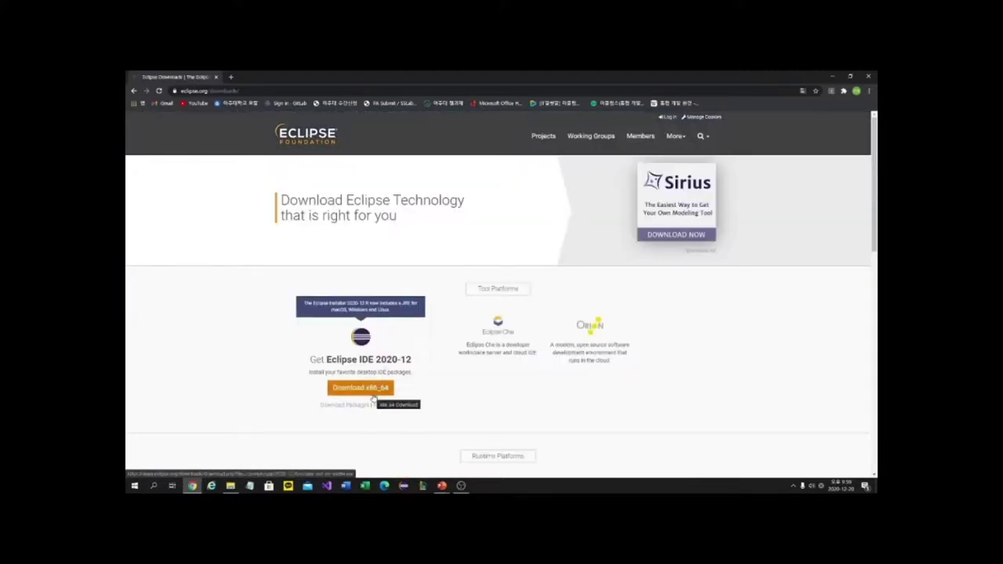
{"action": "left_click", "coordinate": [371, 394]}
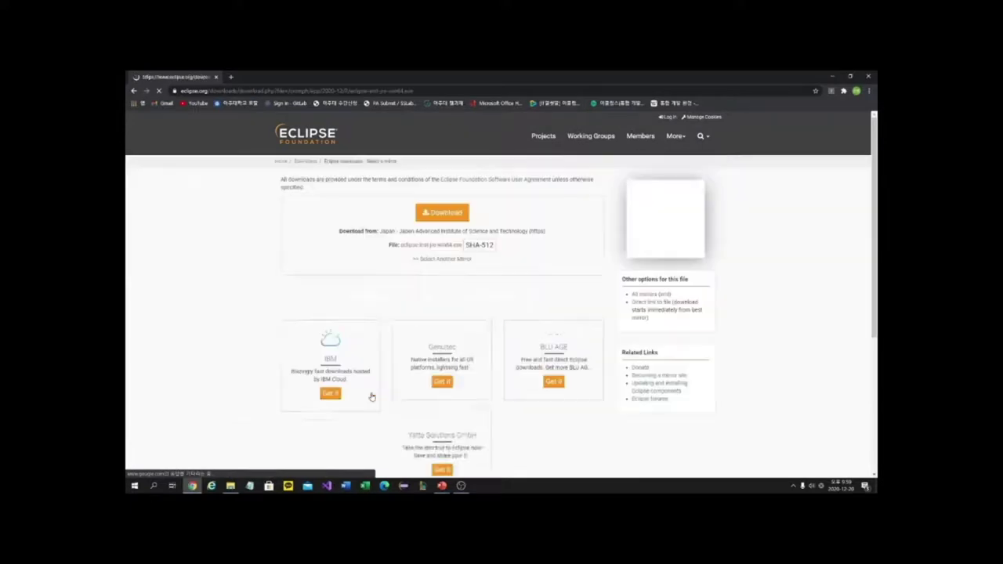
{"action": "left_click", "coordinate": [442, 212]}
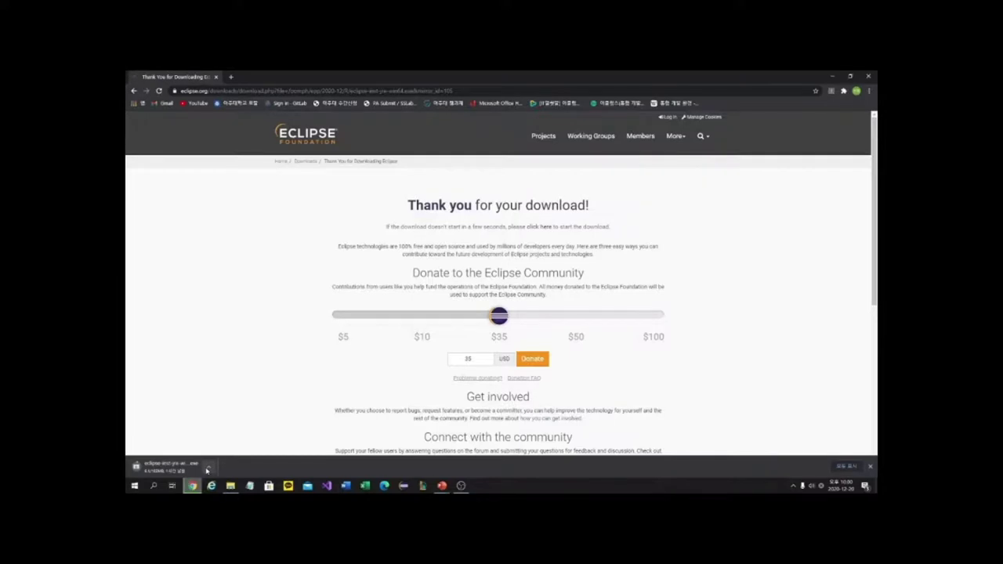
- Cancel the Eclipse installer download that is in progress in the browser
{"action": "left_click", "coordinate": [207, 468]}
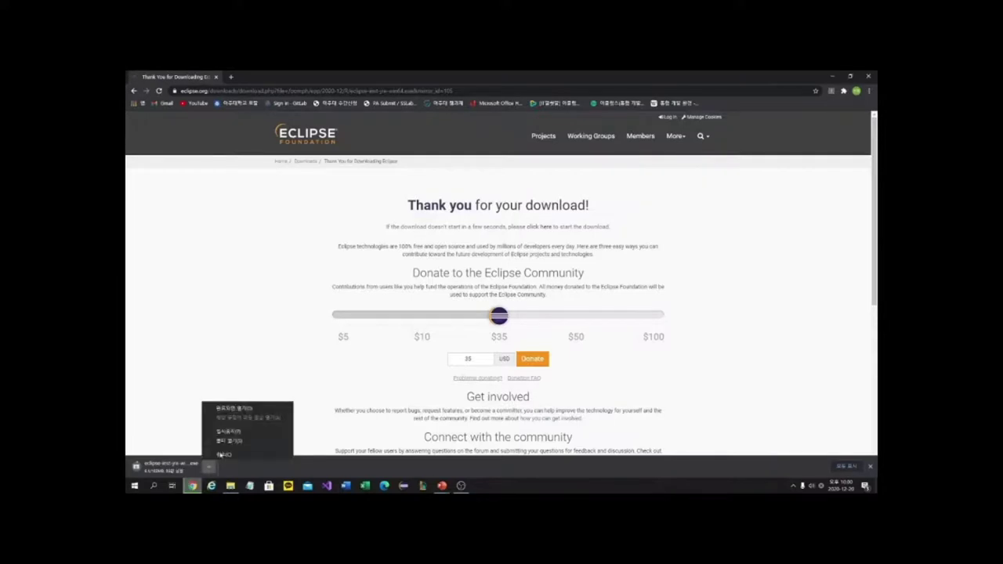
{"action": "left_click", "coordinate": [232, 455]}
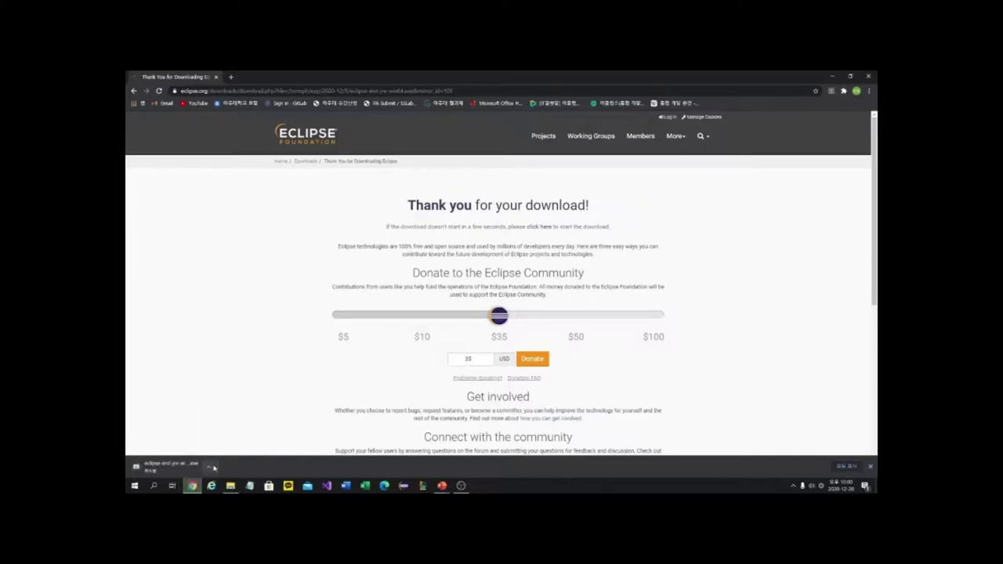
{"action": "left_click", "coordinate": [208, 468]}
- Run eclipse-inst-jre-win64 from the Downloads folder, and close the folder window and the browser's download bar
{"action": "left_click", "coordinate": [230, 486]}
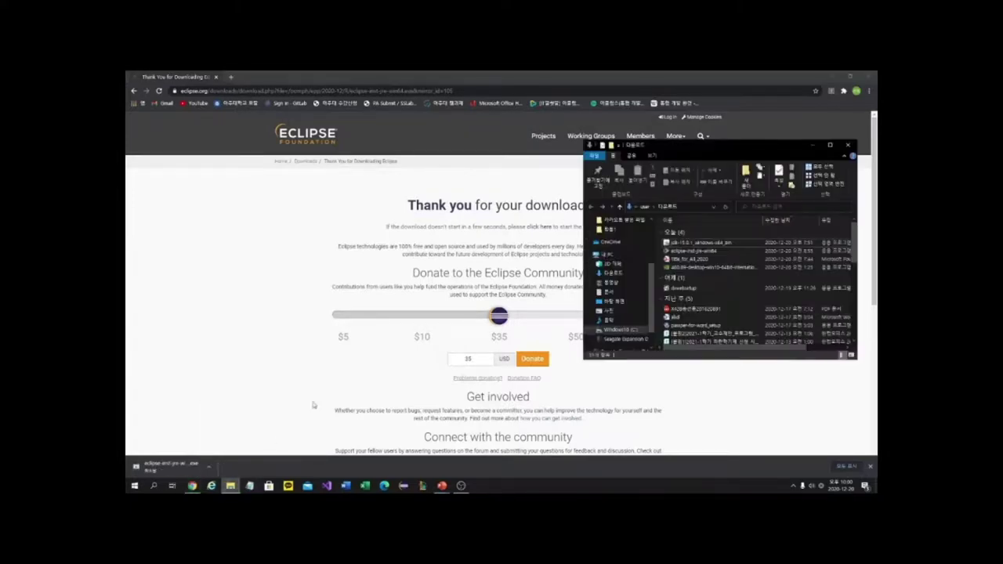
{"action": "left_click", "coordinate": [687, 252]}
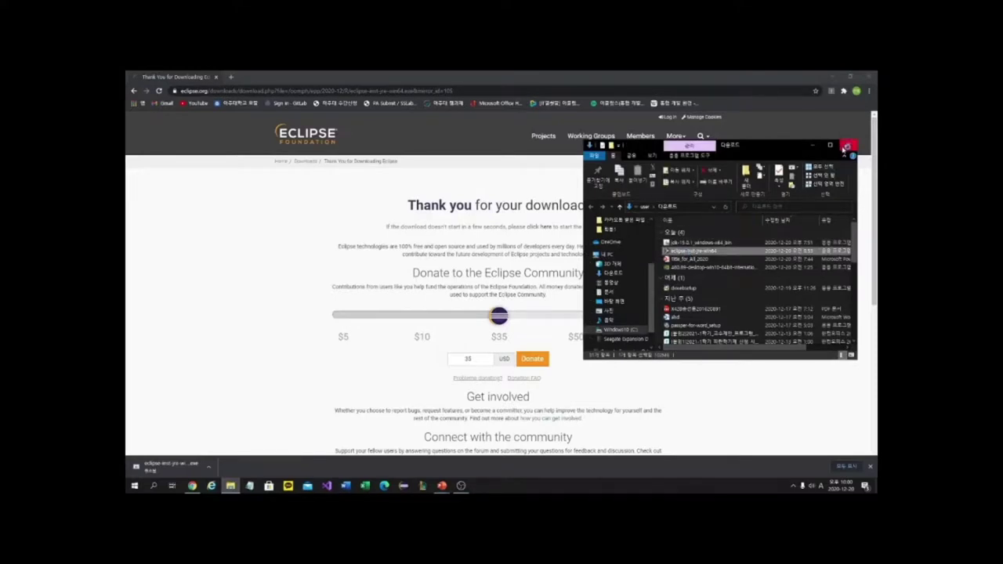
{"action": "left_click", "coordinate": [846, 148]}
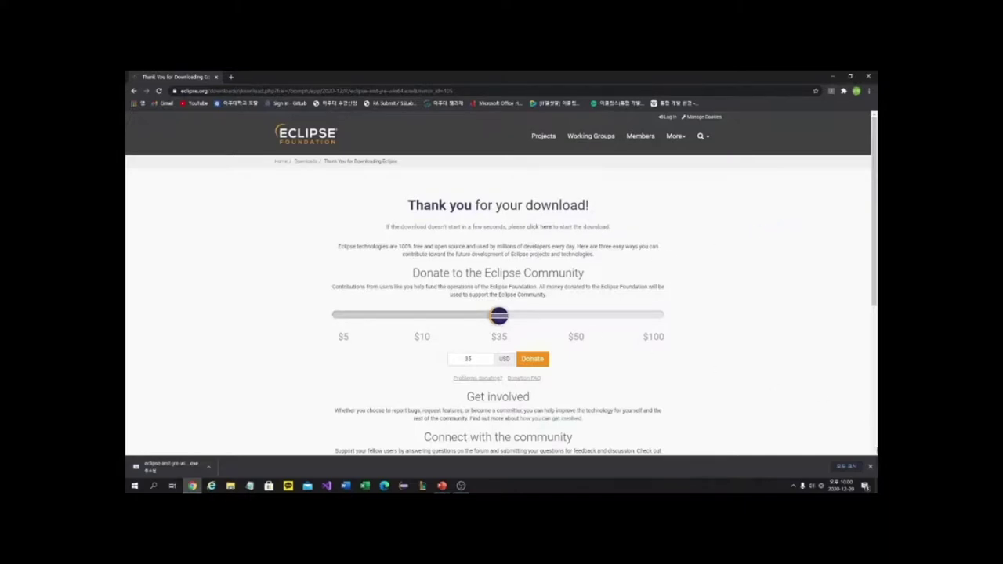
{"action": "left_click", "coordinate": [870, 466]}
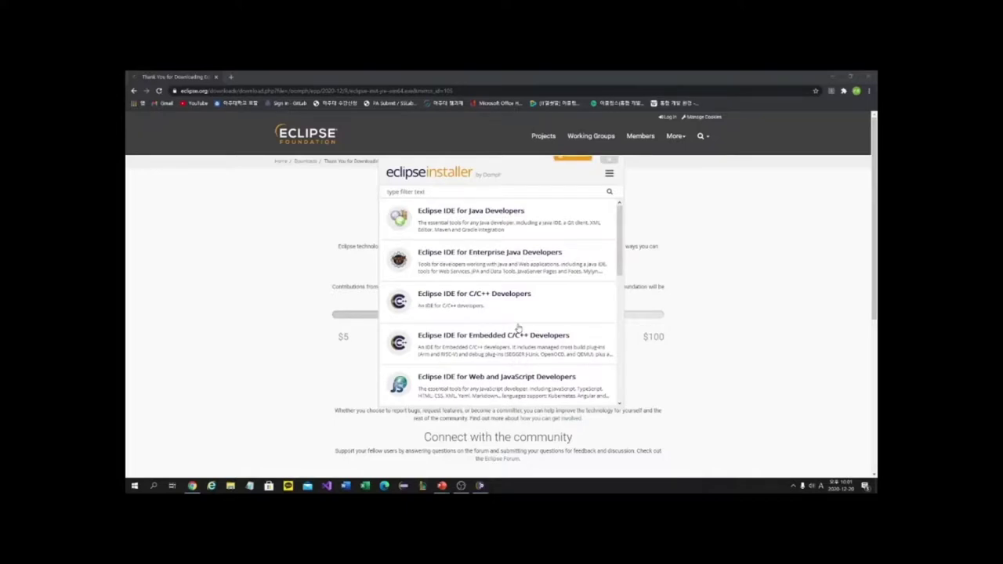
- Install Eclipse IDE for Enterprise Java Developers with JDK 15.0.1 and the offered folder, start menu entry and desktop shortcut
{"action": "left_click", "coordinate": [516, 260]}
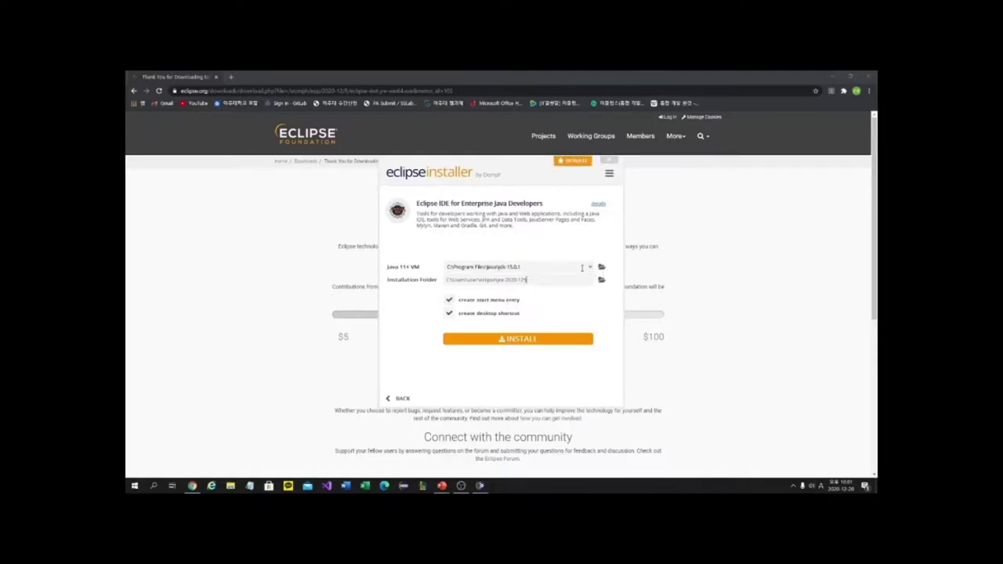
{"action": "left_click", "coordinate": [554, 339]}
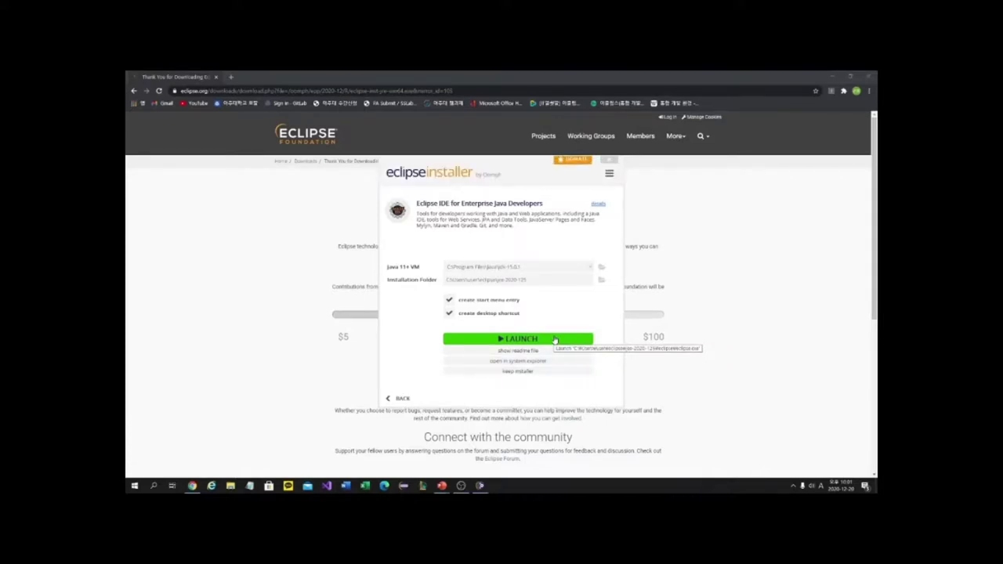
- Launch the installed Eclipse IDE with the proposed eclipse-workspace directory and maximize its window
{"action": "left_click", "coordinate": [554, 339]}
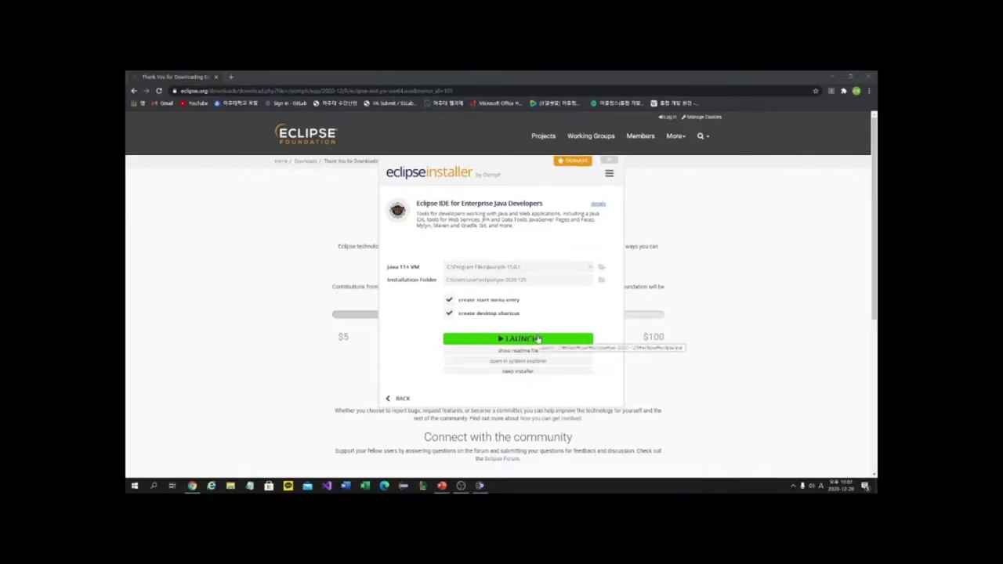
{"action": "left_click", "coordinate": [538, 339]}
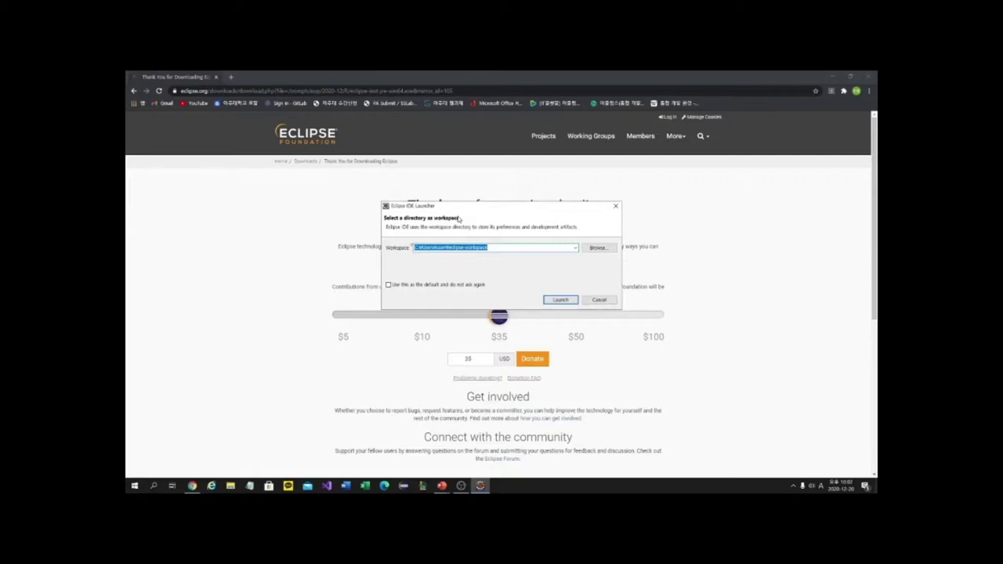
{"action": "left_click", "coordinate": [564, 300]}
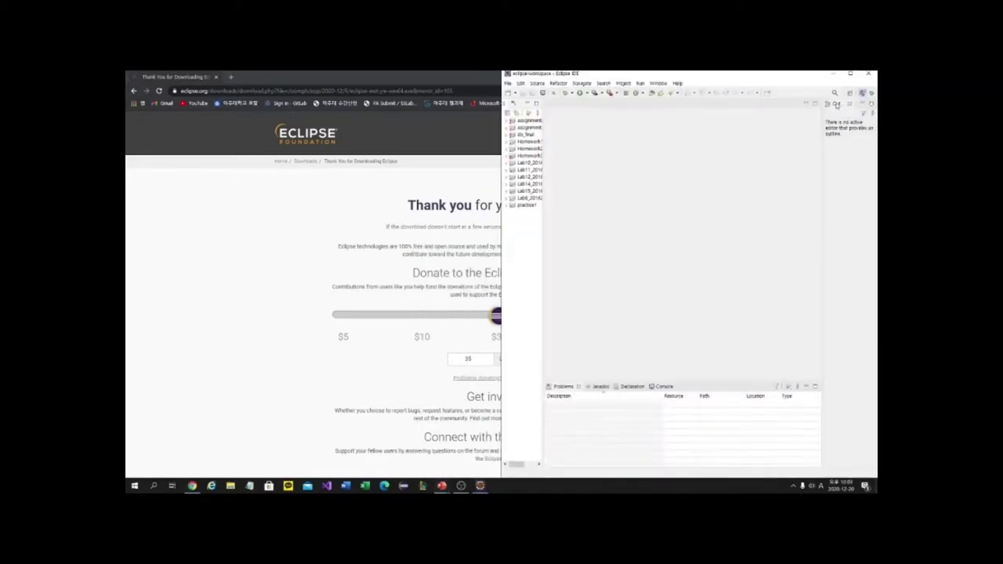
{"action": "left_click", "coordinate": [850, 74]}
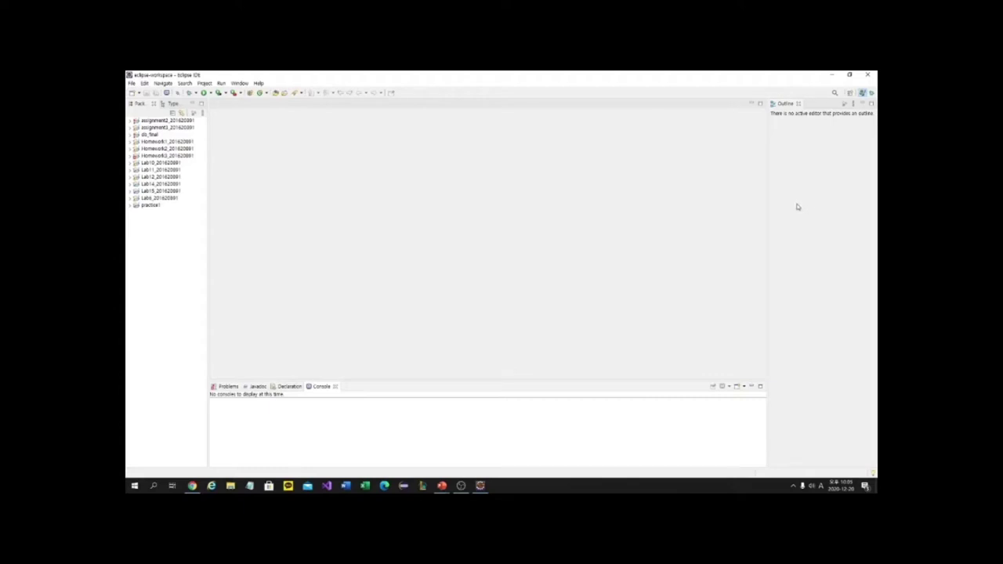
- Create a new Java project named Practice_1 in the default location through the wizard selection
{"action": "left_click", "coordinate": [132, 83]}
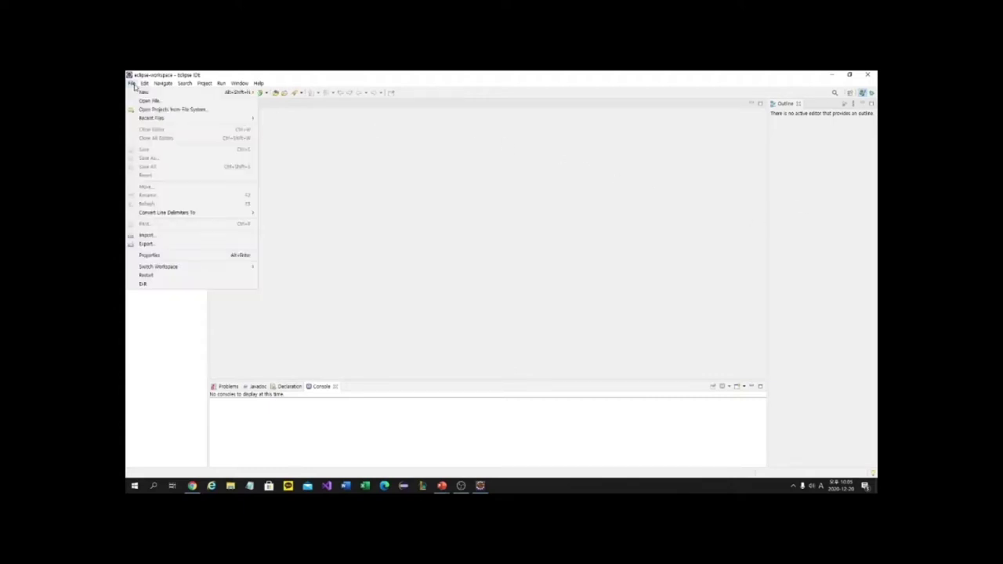
{"action": "mouse_move", "coordinate": [149, 93]}
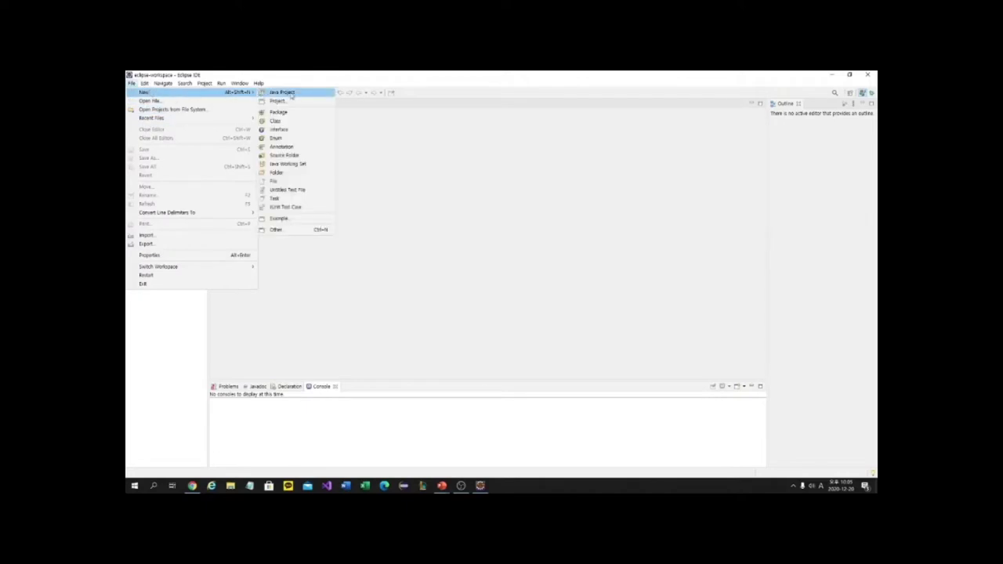
{"action": "left_click", "coordinate": [297, 232]}
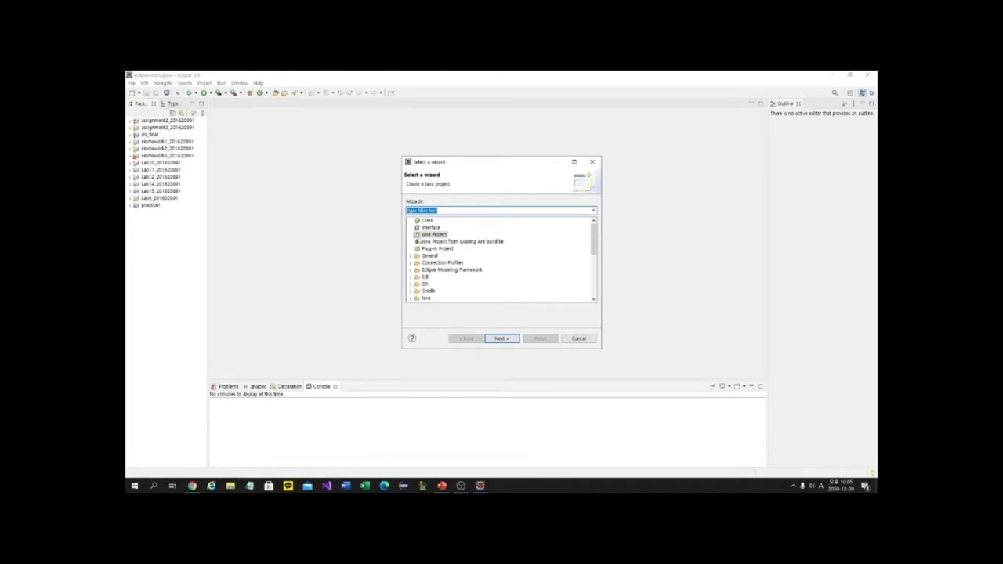
{"action": "left_click", "coordinate": [429, 238]}
{"action": "left_click", "coordinate": [501, 338]}
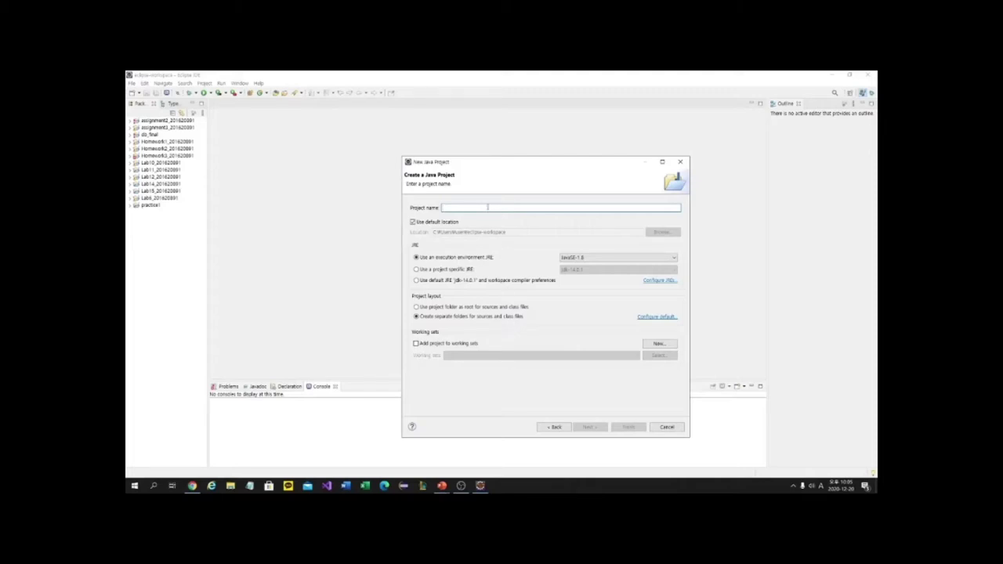
{"action": "type", "text": "Pract"}
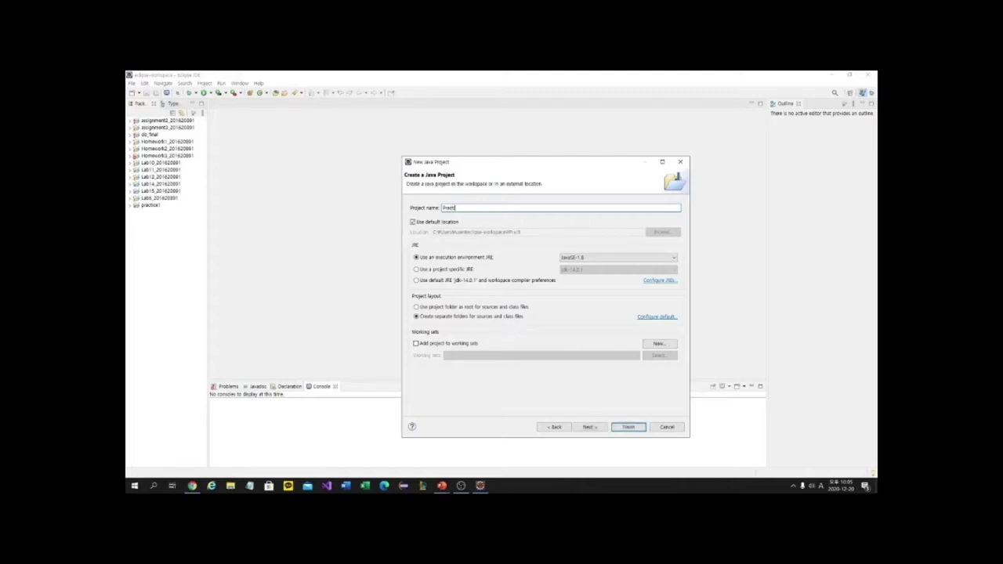
{"action": "type", "text": "ice_1"}
{"action": "left_click", "coordinate": [632, 427]}
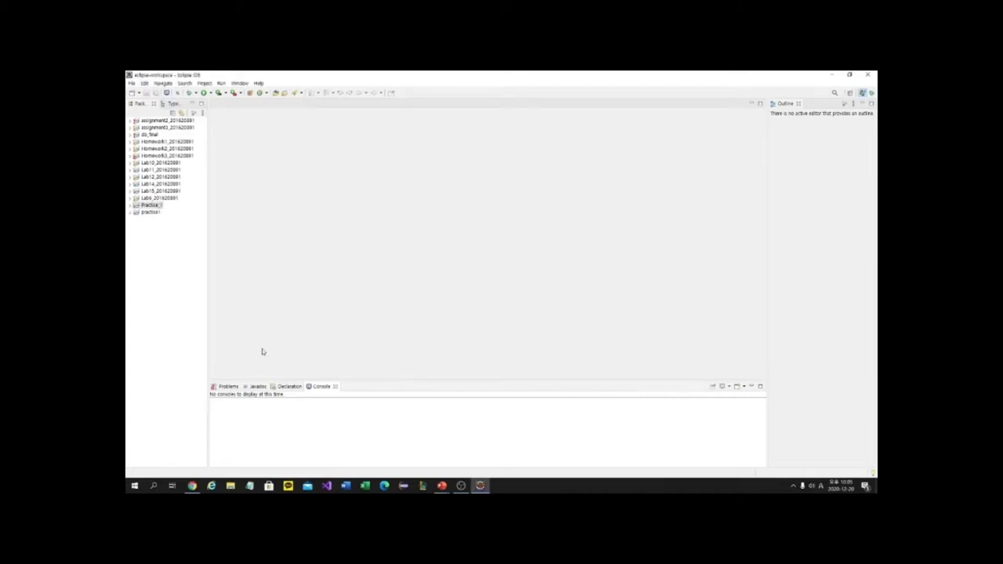
- Create a class named Main in the src folder of Practice_1, including a public static void main method stub
{"action": "left_click", "coordinate": [152, 205]}
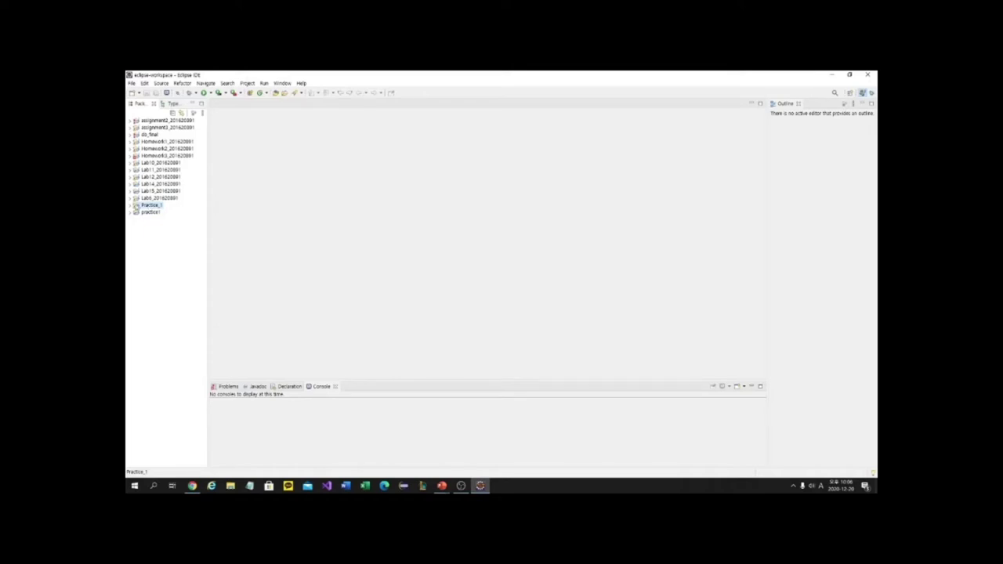
{"action": "left_click", "coordinate": [131, 205]}
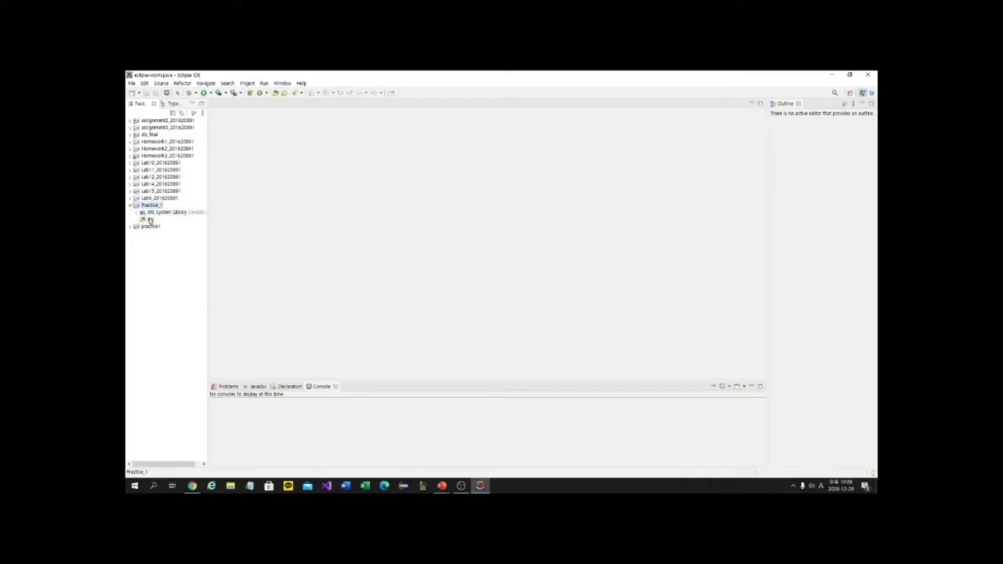
{"action": "left_click", "coordinate": [149, 220]}
{"action": "right_click", "coordinate": [149, 222]}
{"action": "mouse_move", "coordinate": [180, 225]}
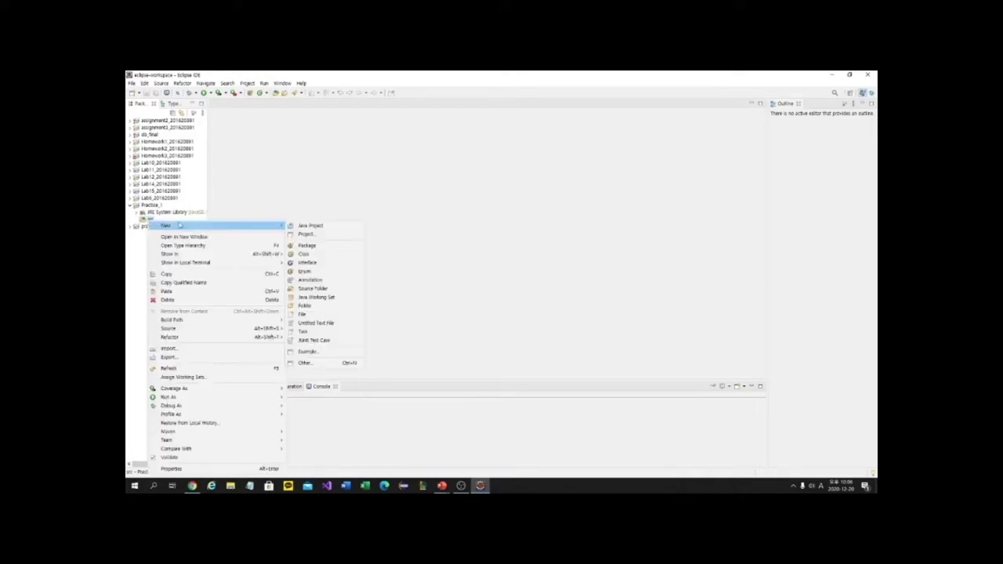
{"action": "left_click", "coordinate": [306, 255]}
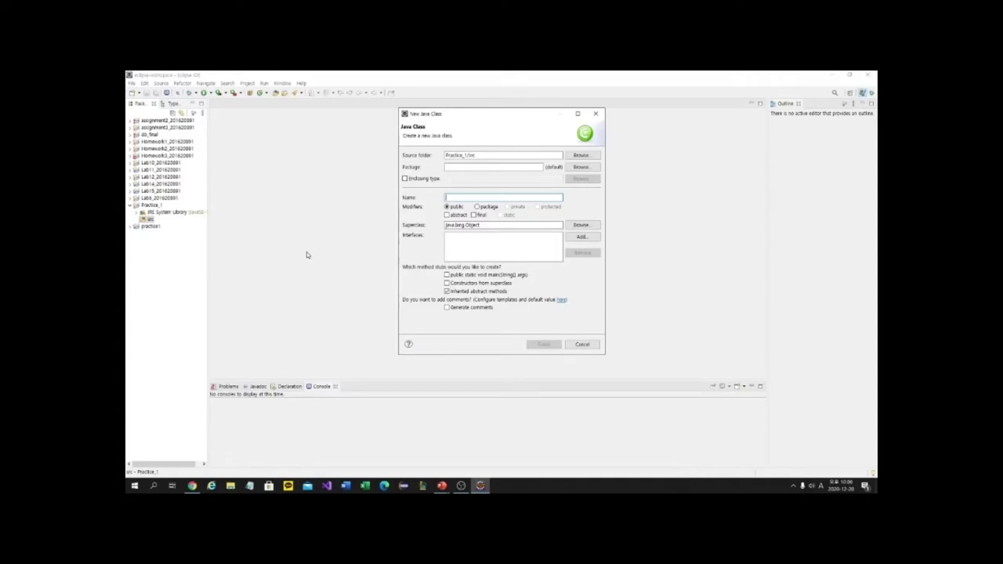
{"action": "left_click", "coordinate": [467, 276]}
{"action": "left_click", "coordinate": [477, 199]}
{"action": "type", "text": "Main"}
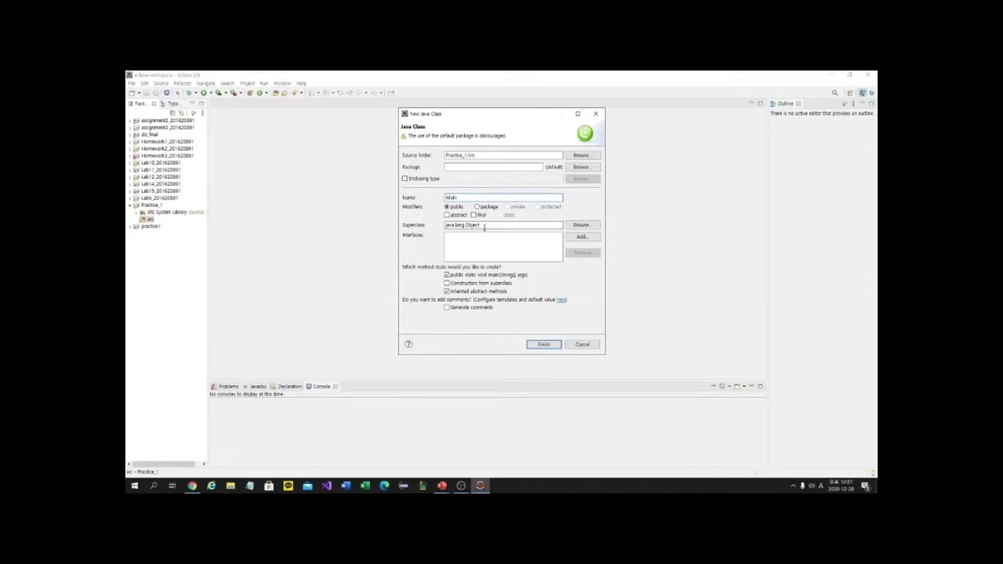
{"action": "left_click", "coordinate": [542, 345]}
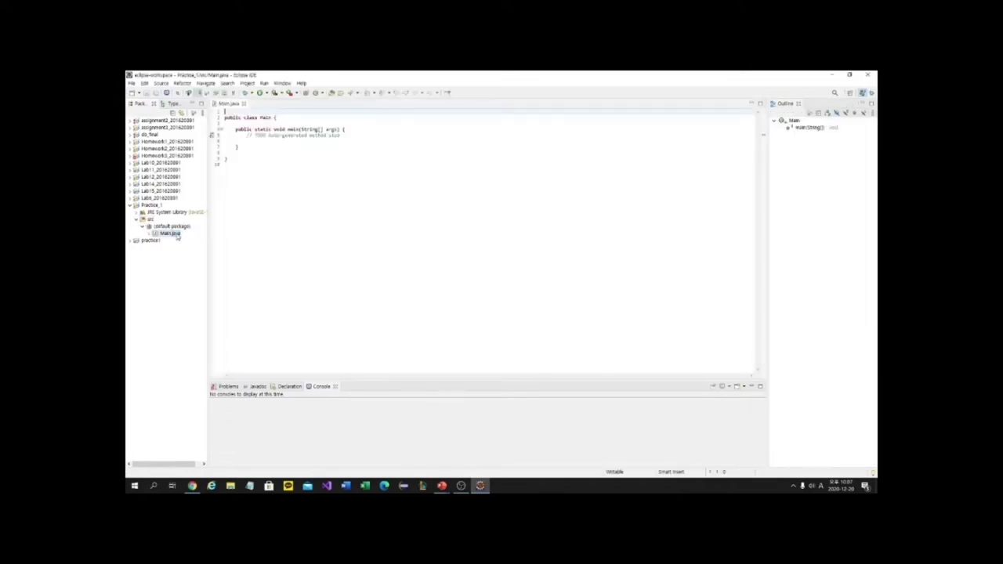
- Add the indented statement System.out.println("HelloWorld!"); to the body of the main method
{"action": "left_click", "coordinate": [317, 142]}
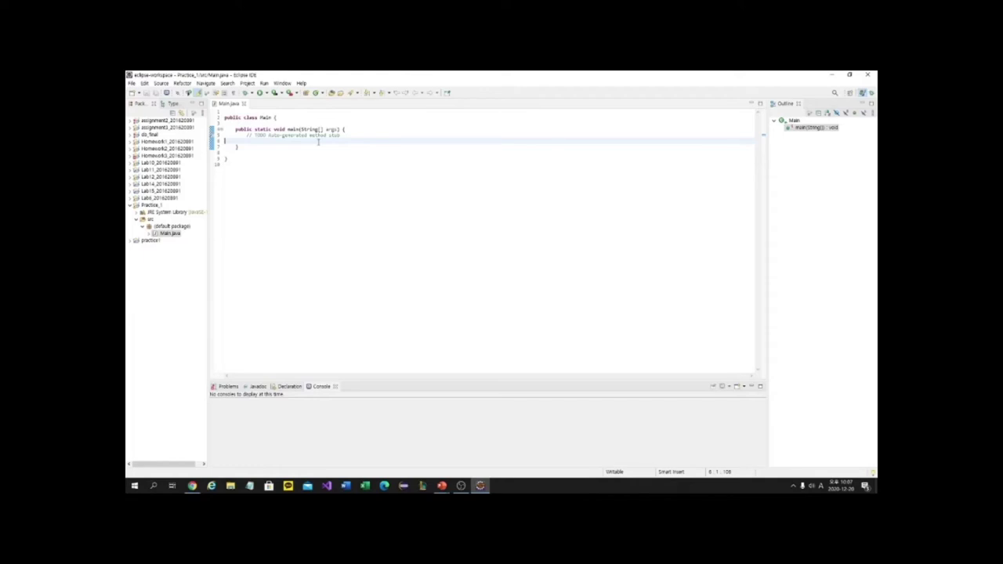
{"action": "type", "text": "Sys"}
{"action": "key", "text": "BackSpace"}
{"action": "key", "text": "BackSpace"}
{"action": "key", "text": "BackSpace"}
{"action": "key", "text": "Tab"}
{"action": "key", "text": "Tab"}
{"action": "type", "text": "System.out"}
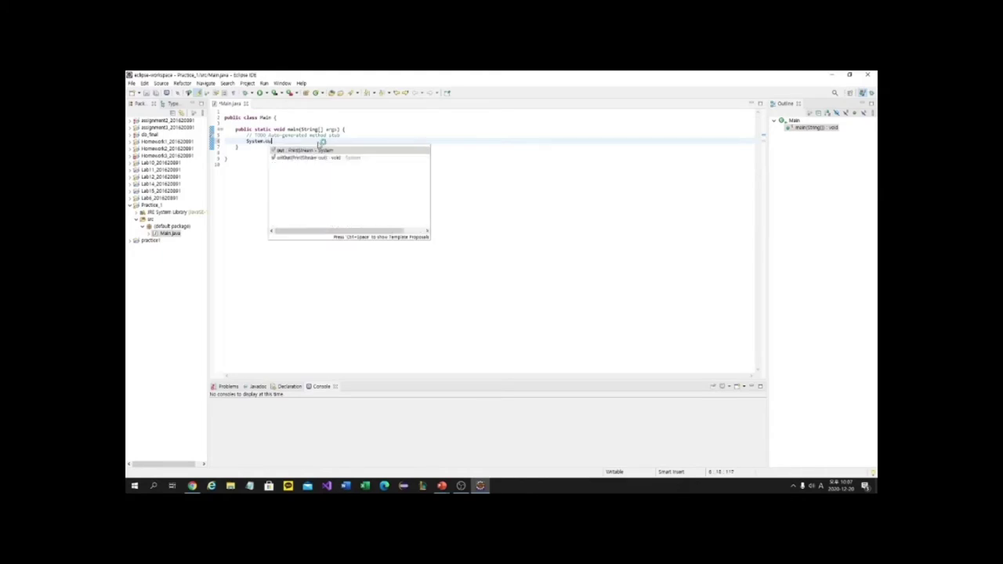
{"action": "left_click", "coordinate": [319, 141]}
{"action": "type", "text": ".print"}
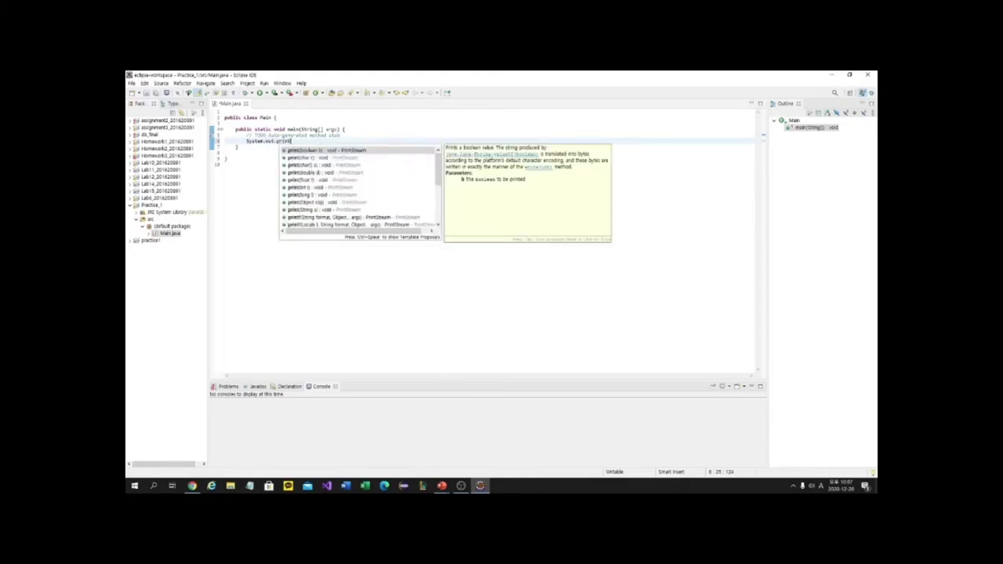
{"action": "type", "text": "ln("}
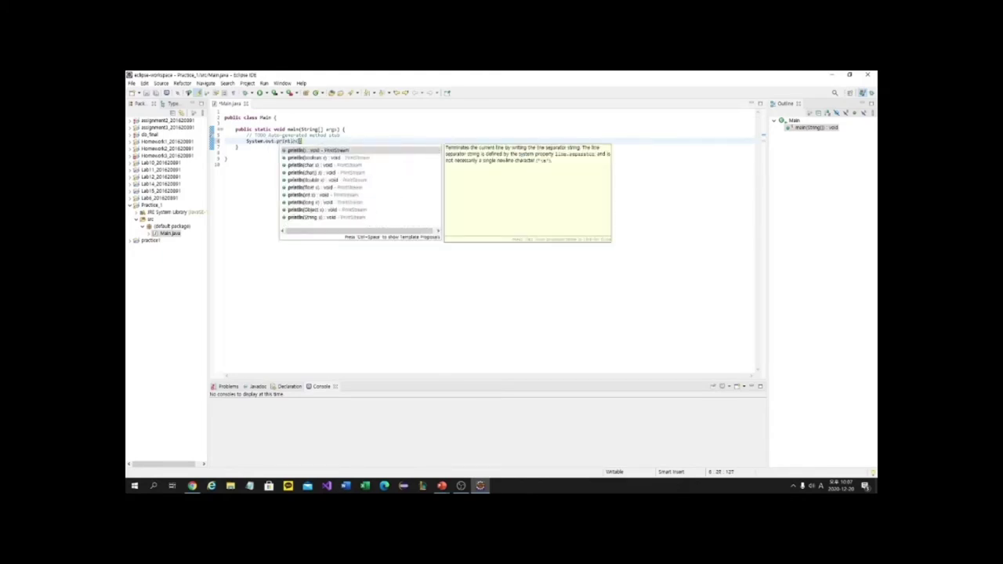
{"action": "type", "text": "\""}
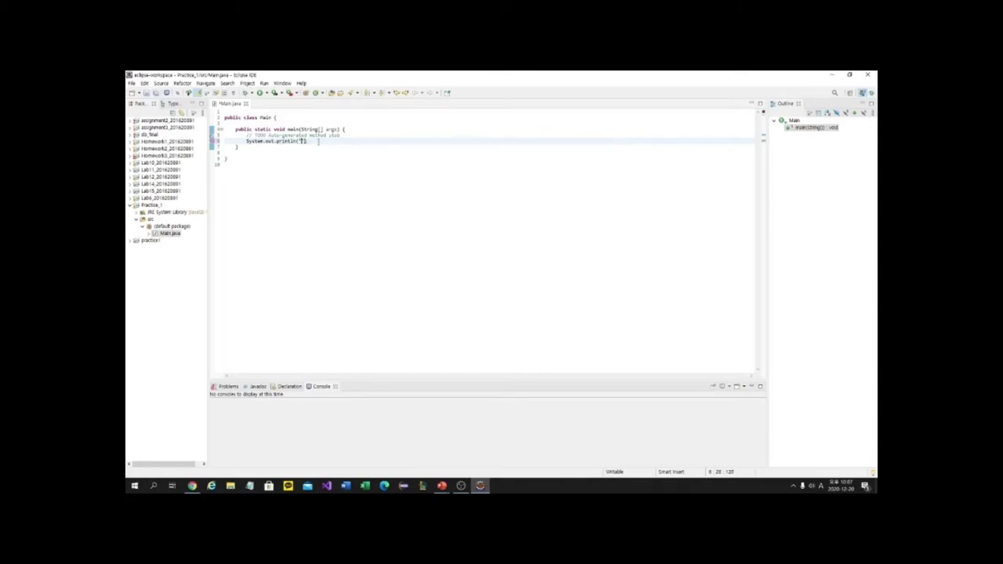
{"action": "type", "text": "HelloWorld!\");"}
- Run the Main class and save Main.java as part of the launch
{"action": "left_click", "coordinate": [263, 95]}
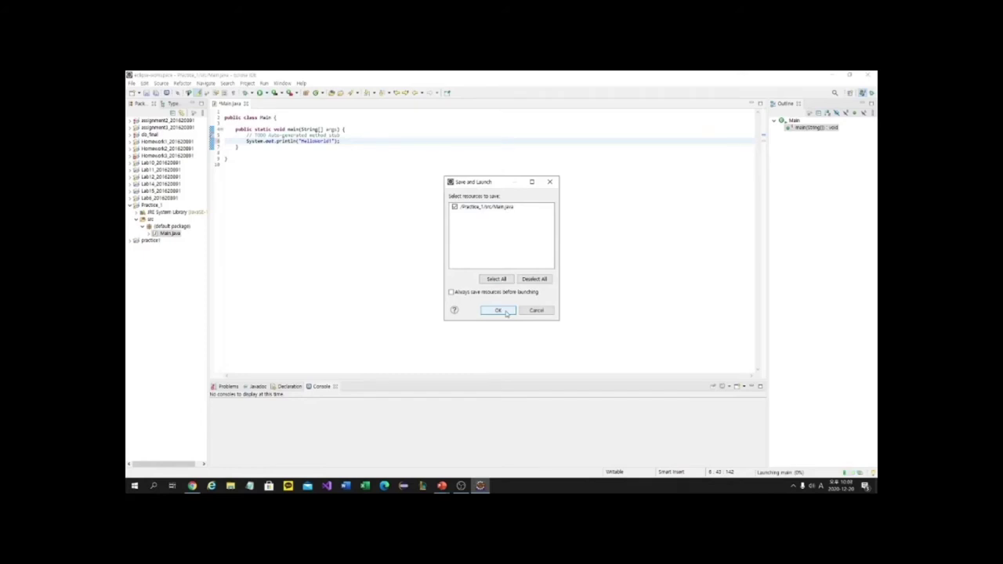
{"action": "left_click", "coordinate": [498, 310]}
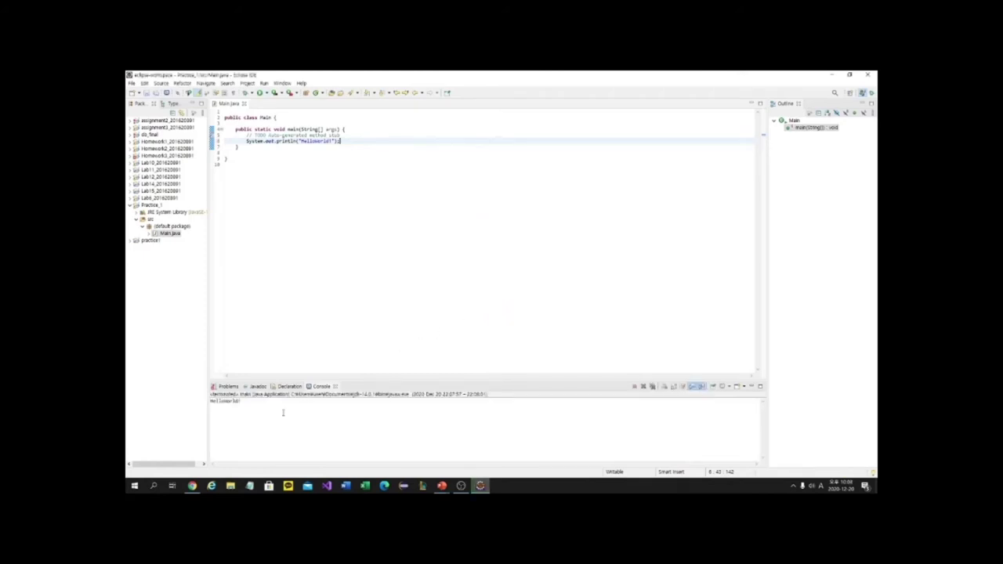